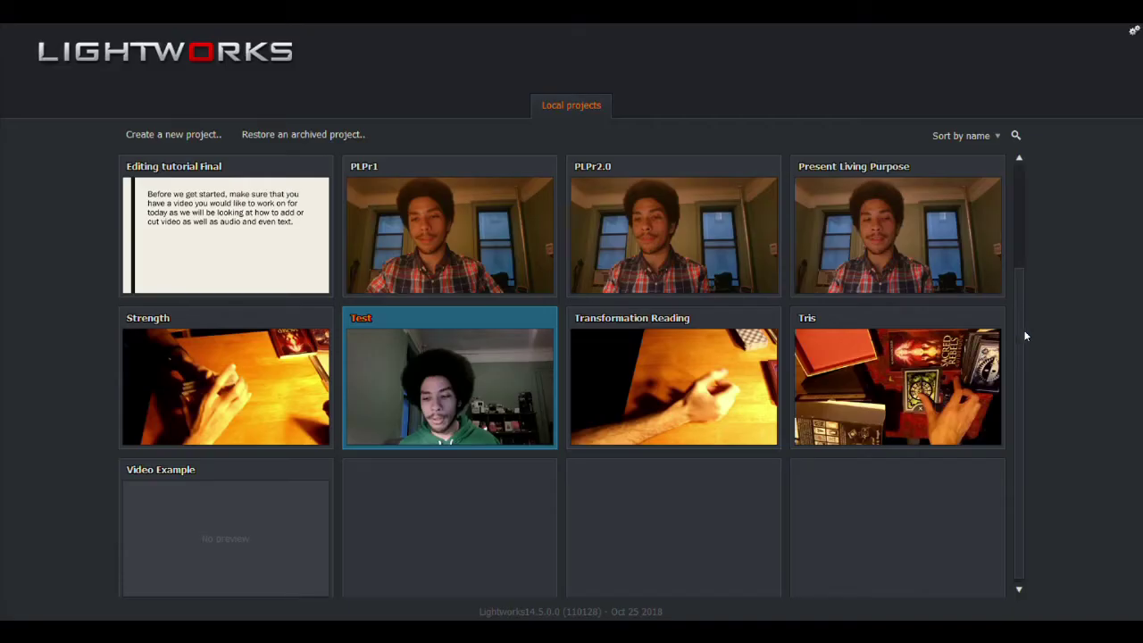
Step: Create and open a new project named Test1 with its frame rate set to Auto
scroll(1016, 201, up, 2)
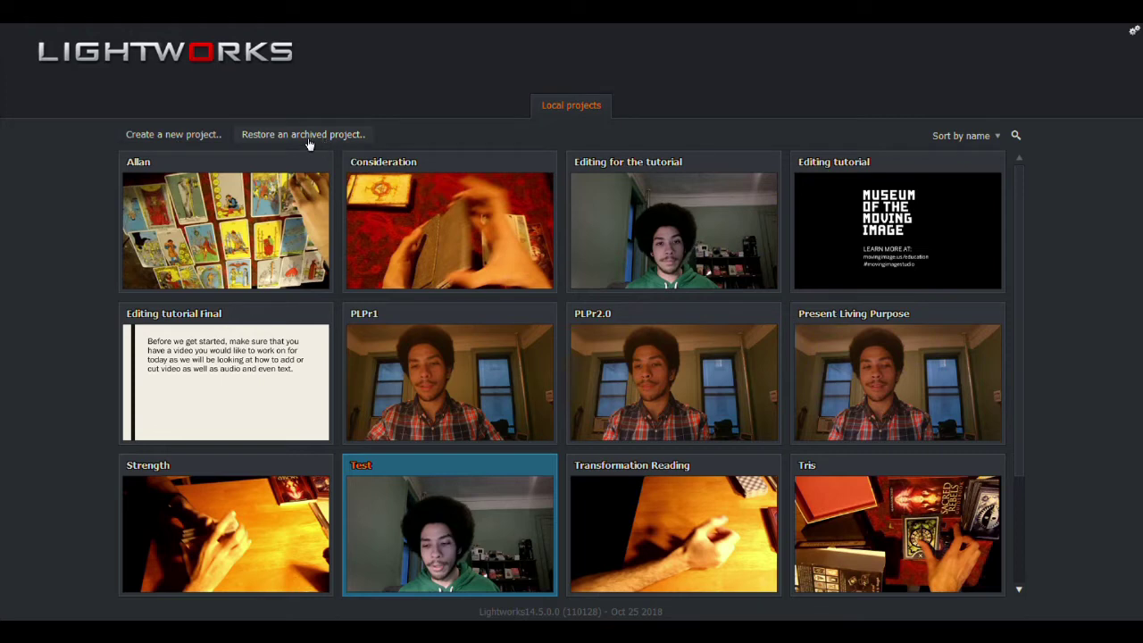
click(183, 135)
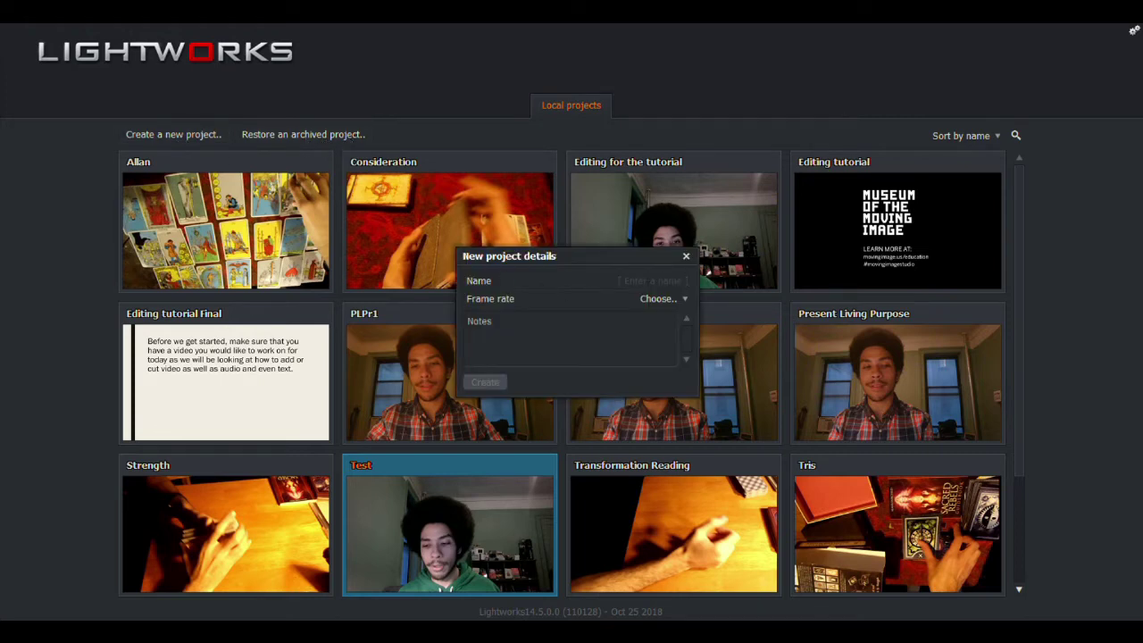
click(653, 282)
text(Test1)
click(660, 301)
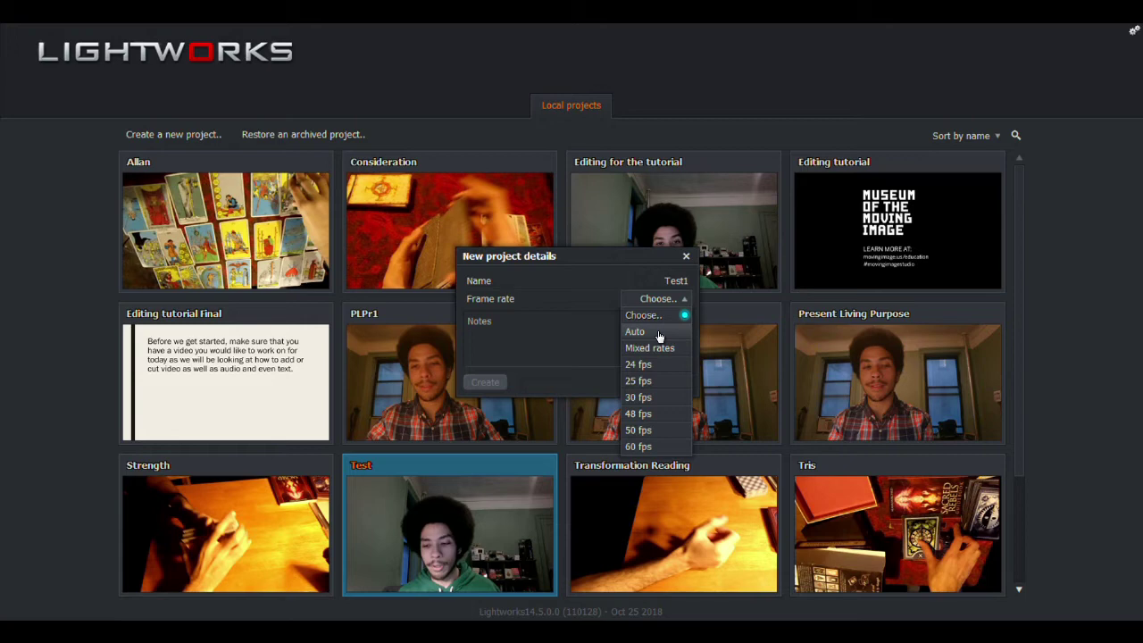
click(659, 333)
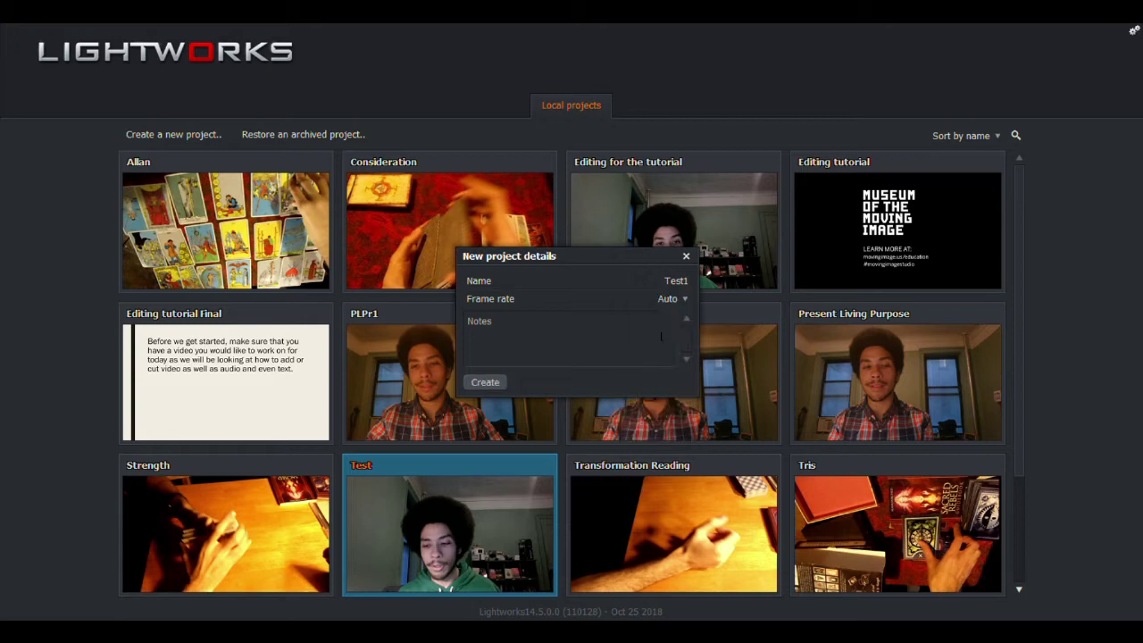
click(487, 383)
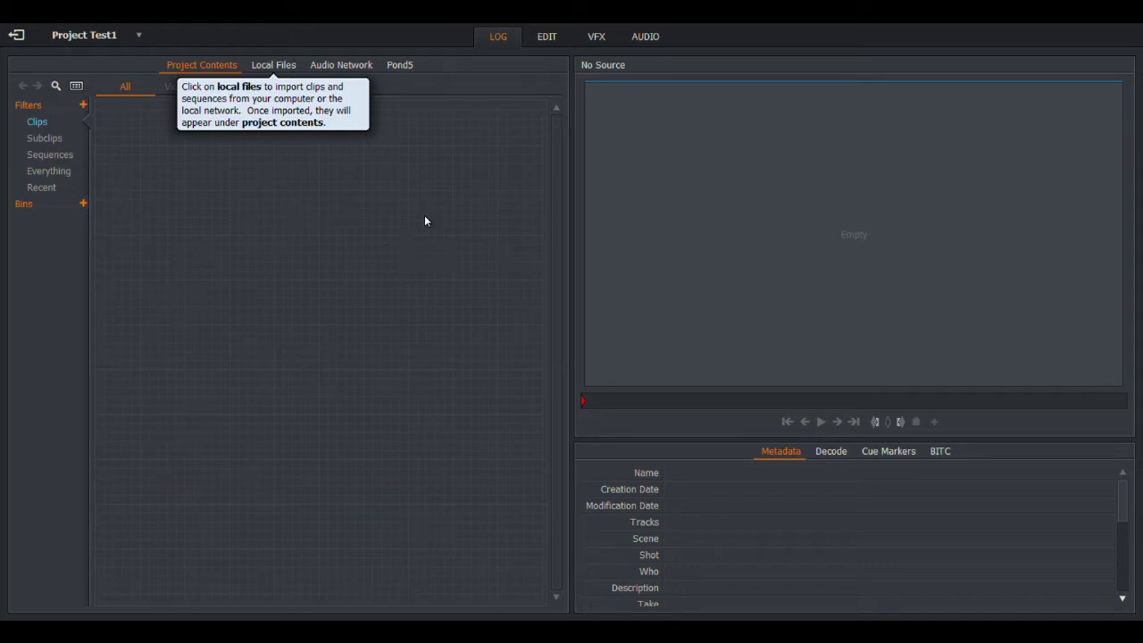
Step: Switch Test1 to the Edit workspace with the empty Sequence #1 and its V1 and A1–A4 tracks
click(553, 36)
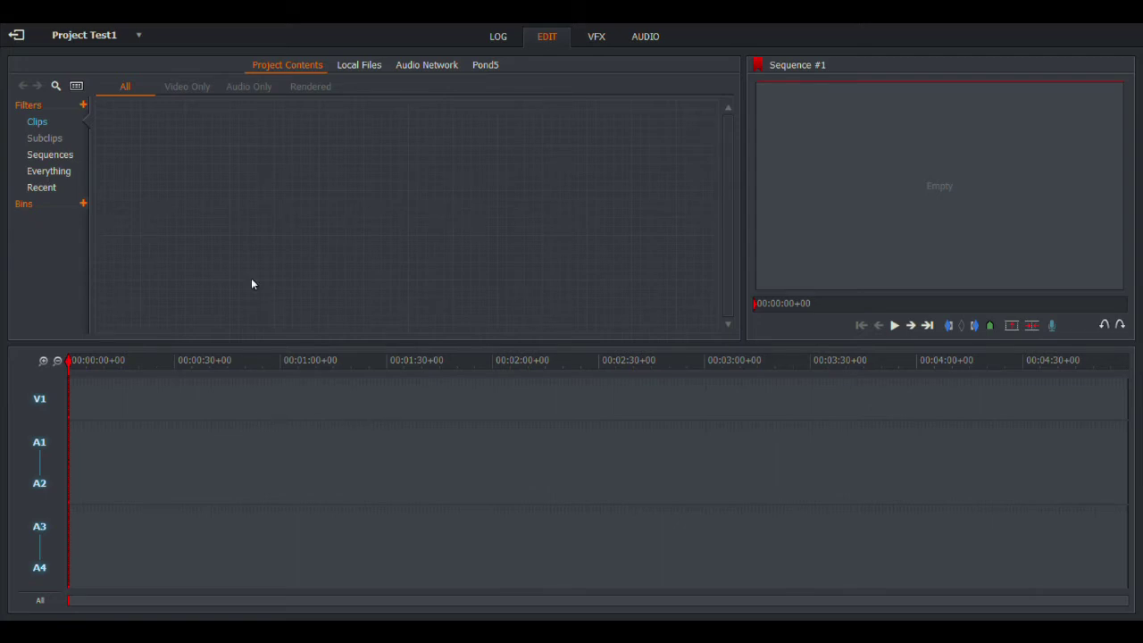
Step: Import Strength.mp4 from the Poetic Cards folder via Local Files
click(503, 41)
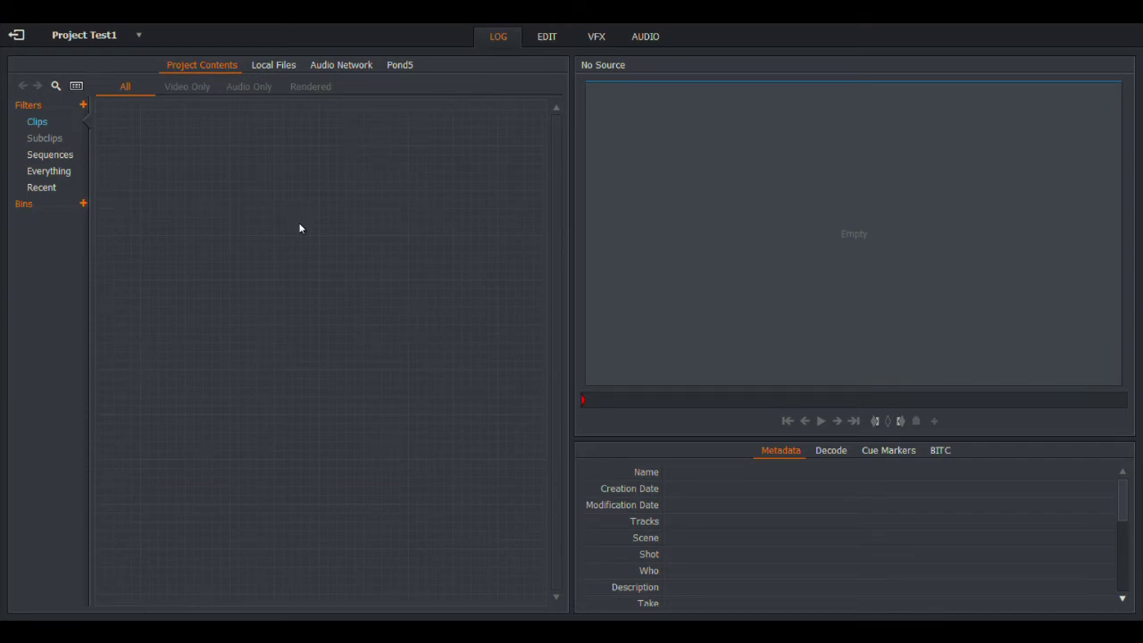
click(286, 70)
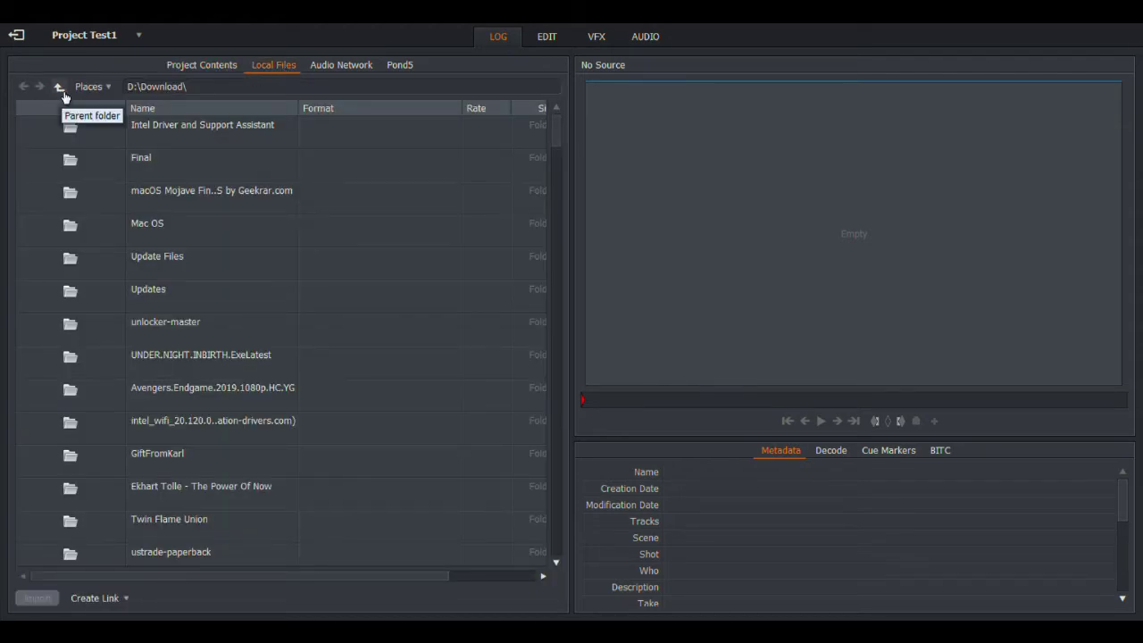
click(93, 87)
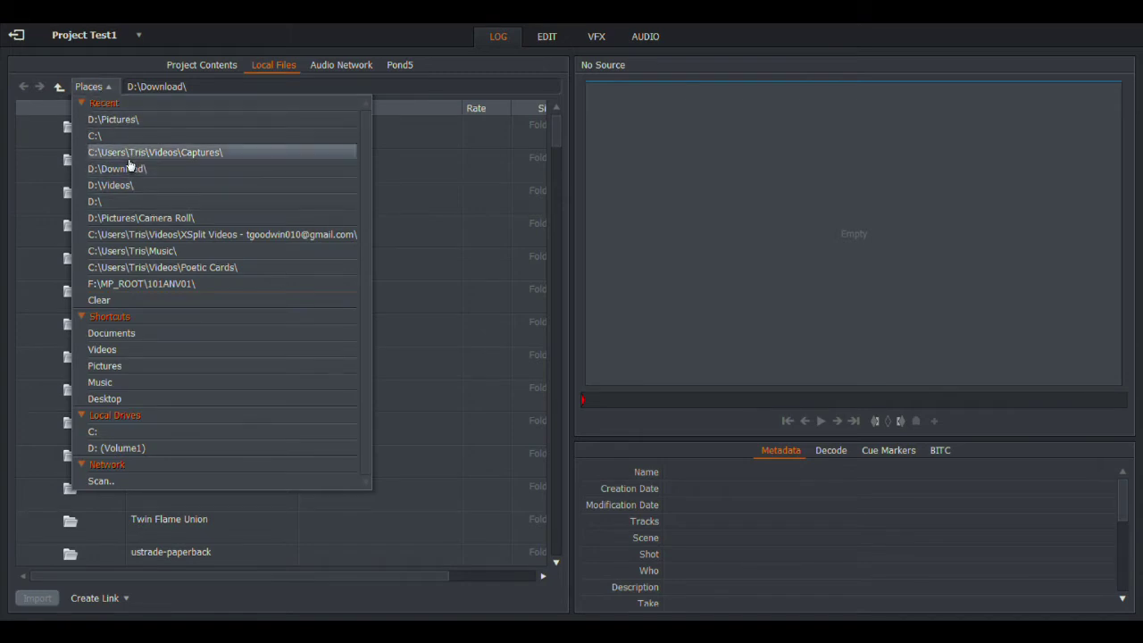
click(160, 268)
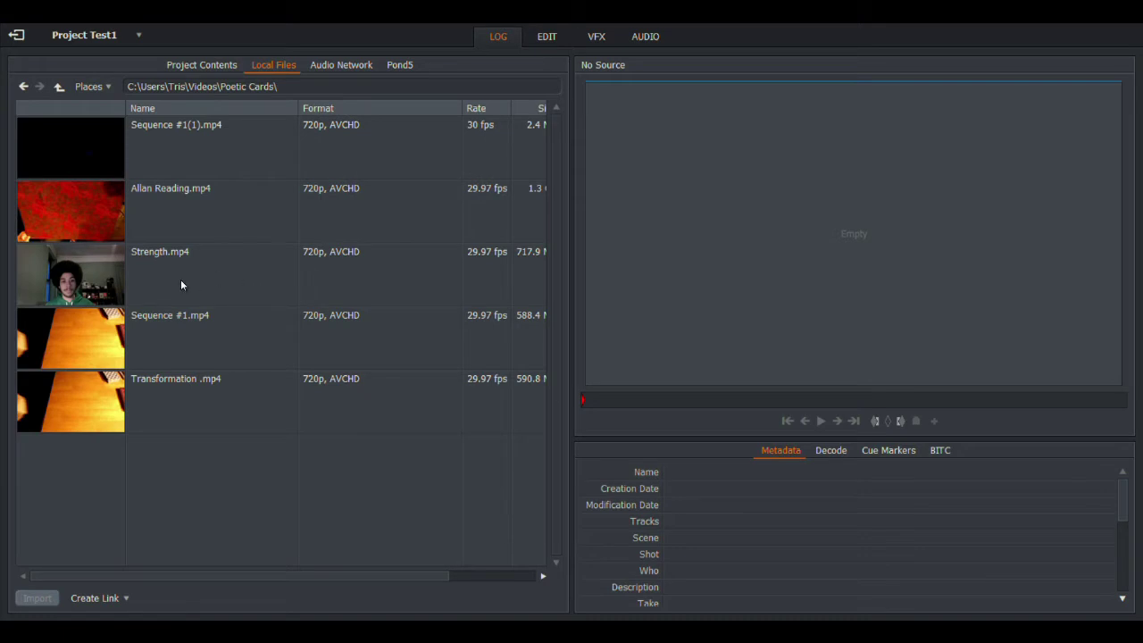
double_click(175, 282)
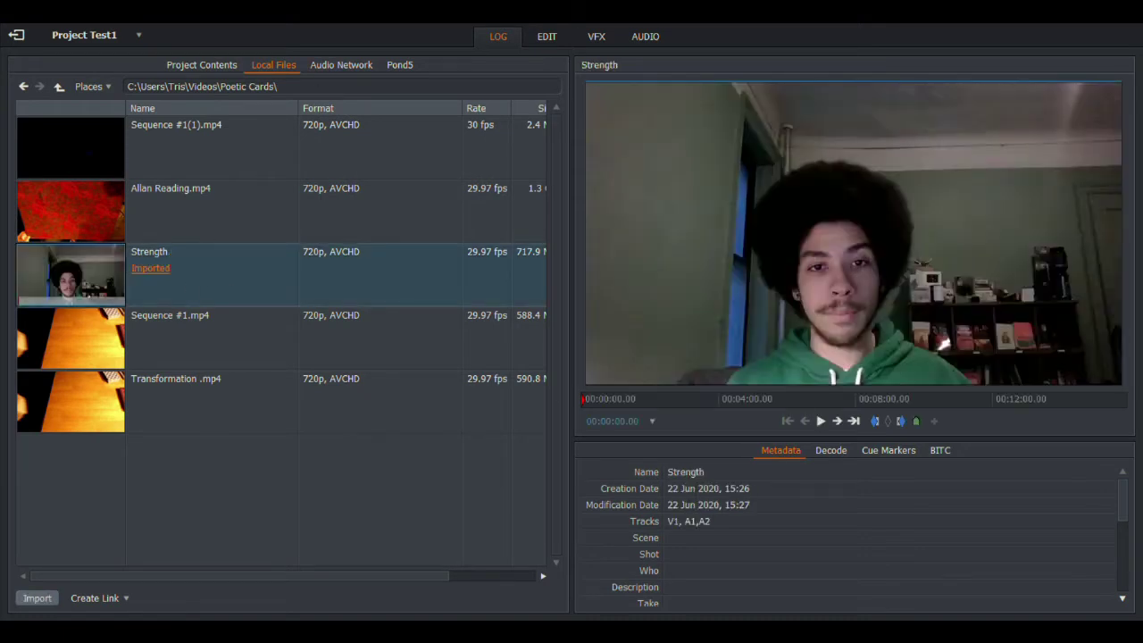
Step: Import bensound-creativeminds.mp3 from the Download folder and return to the Edit workspace
click(107, 90)
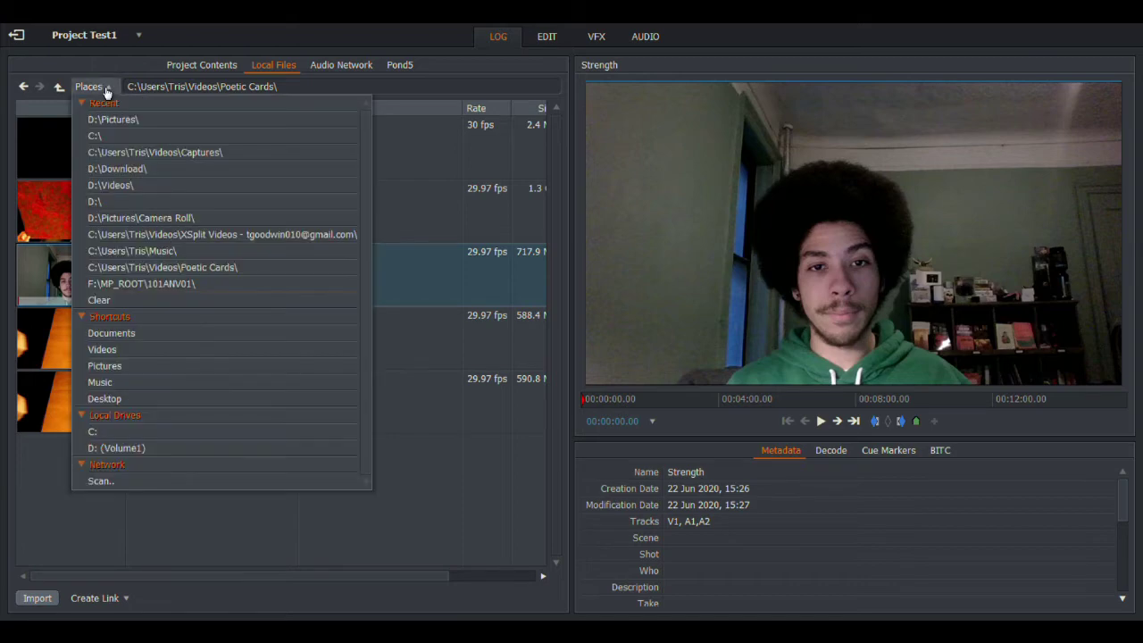
click(141, 169)
scroll(248, 320, down, 3)
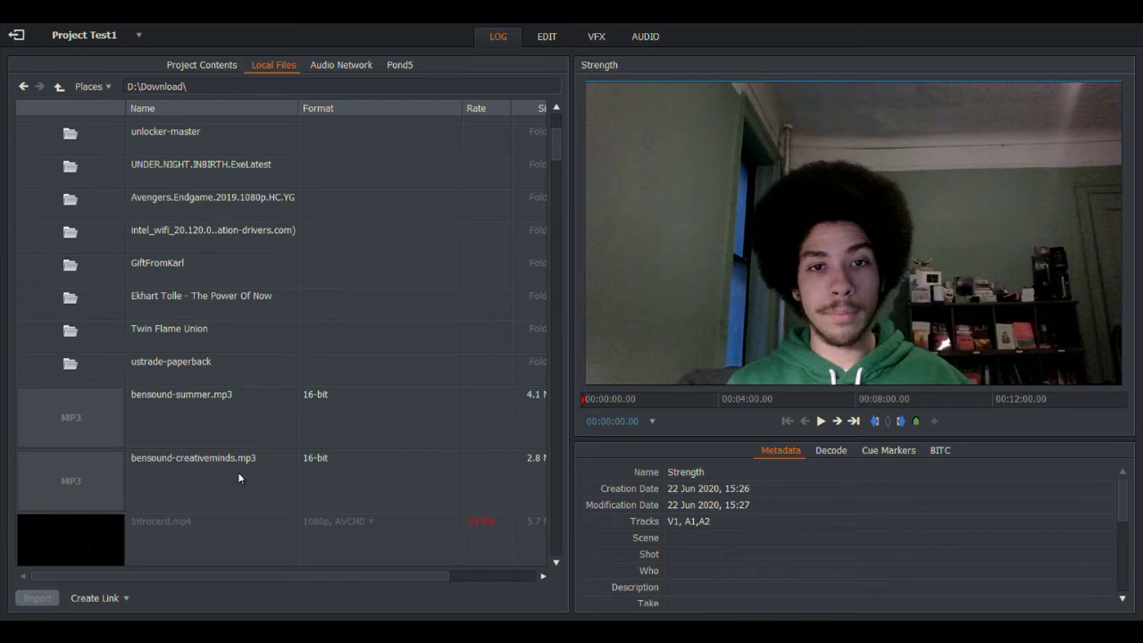
double_click(207, 487)
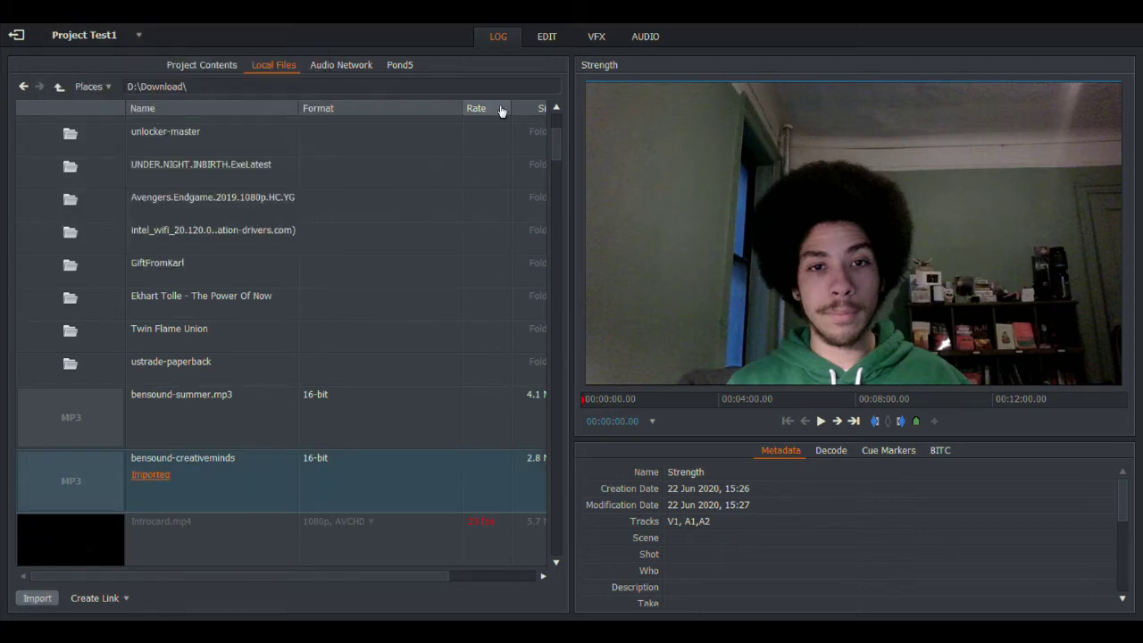
click(548, 38)
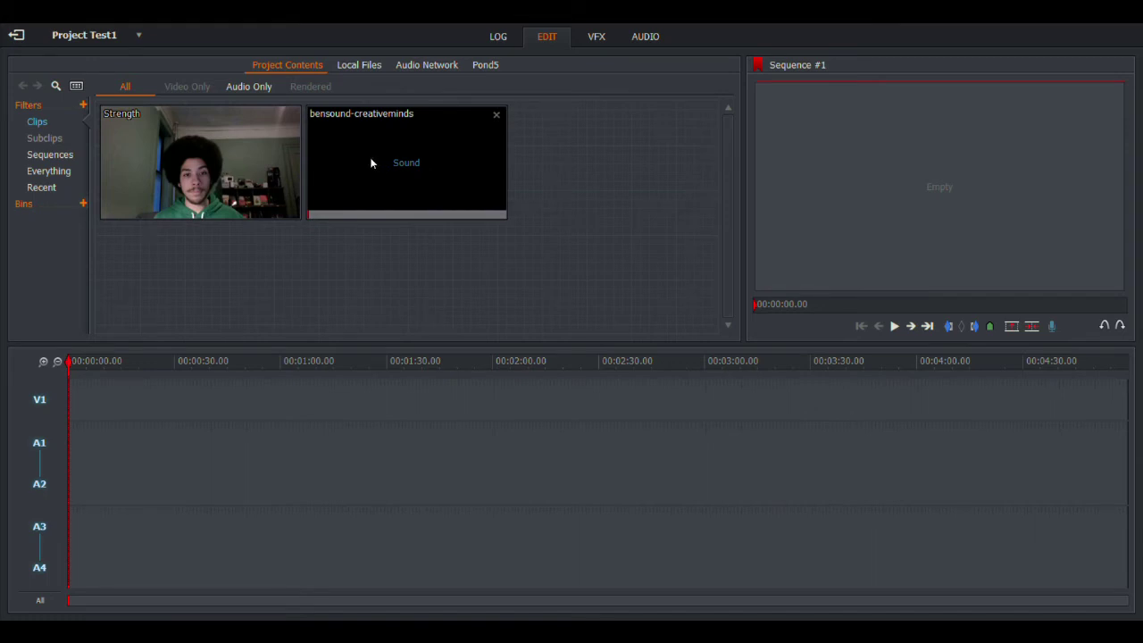
Step: Place the Strength clip on V1/A1–A2 and the bensound-creativeminds music on A3–A4 from the start
drag(228, 167, 71, 402)
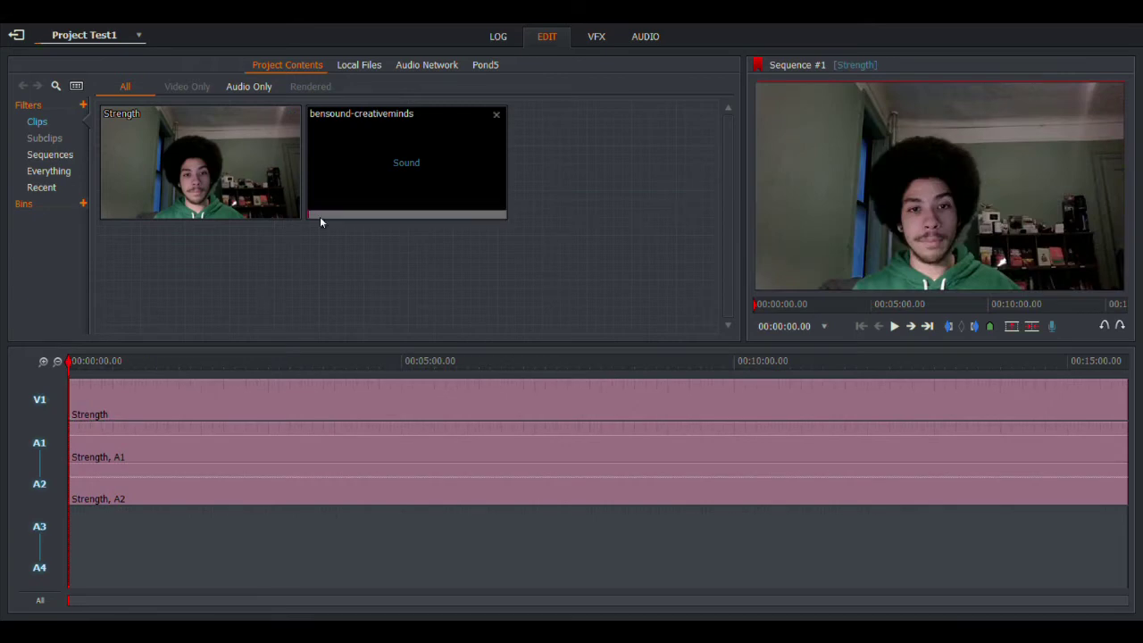
drag(390, 178, 74, 552)
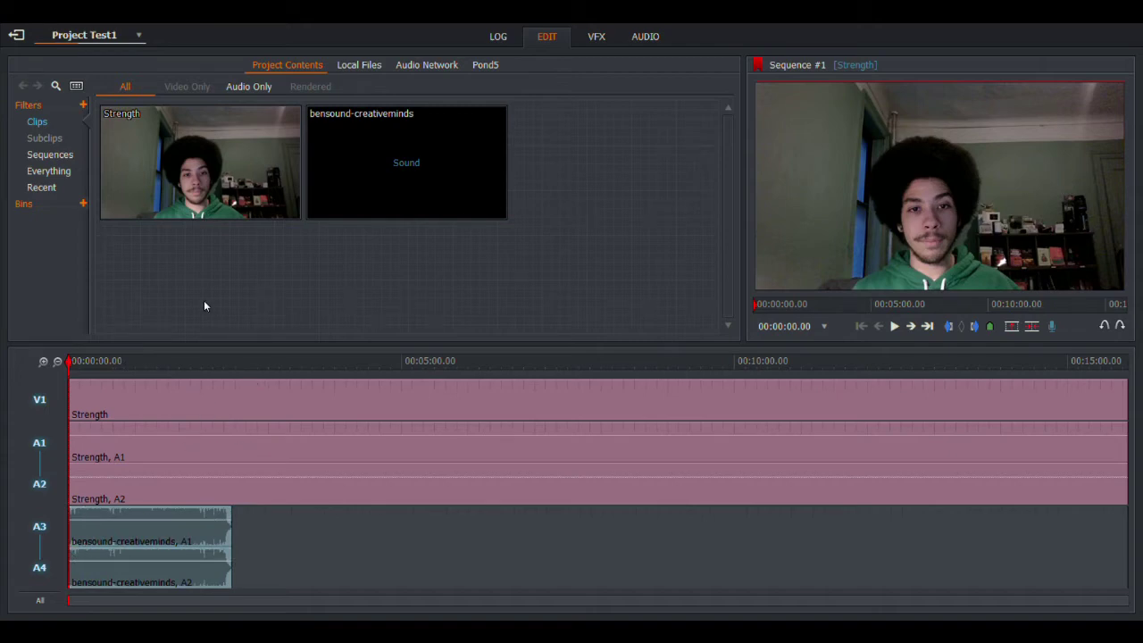
key(space)
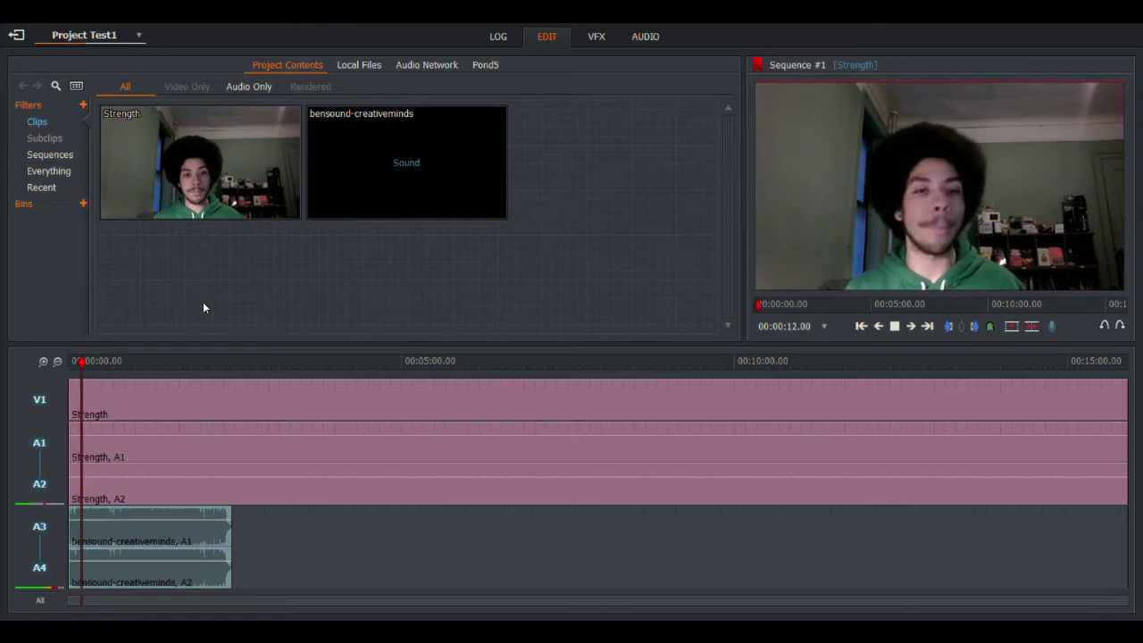
key(space)
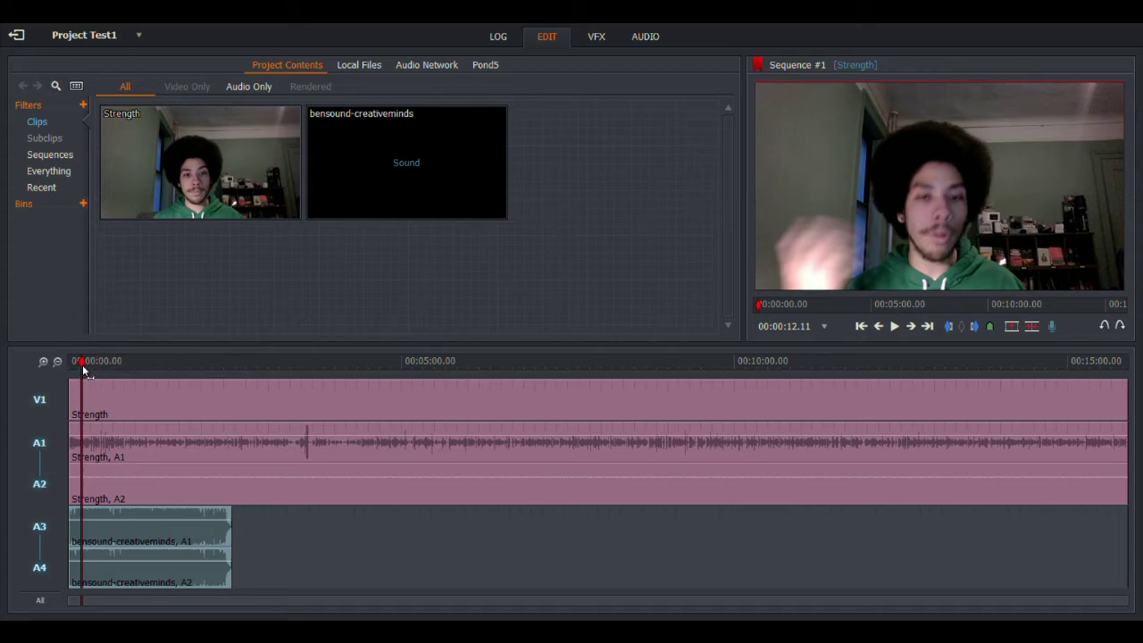
drag(83, 370, 124, 373)
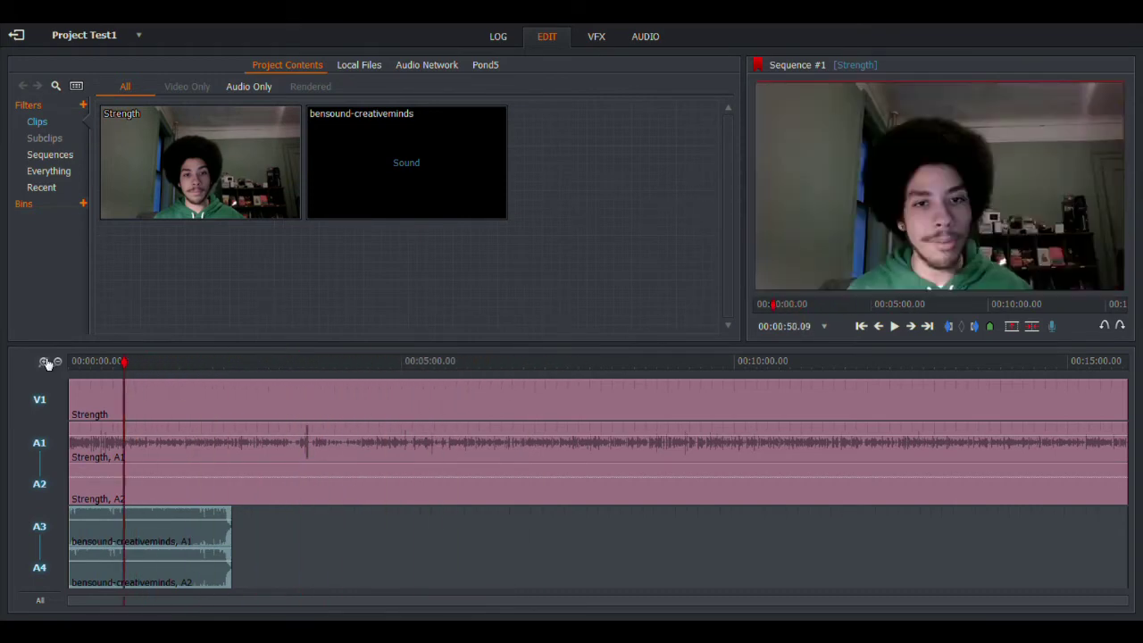
click(44, 362)
click(44, 362)
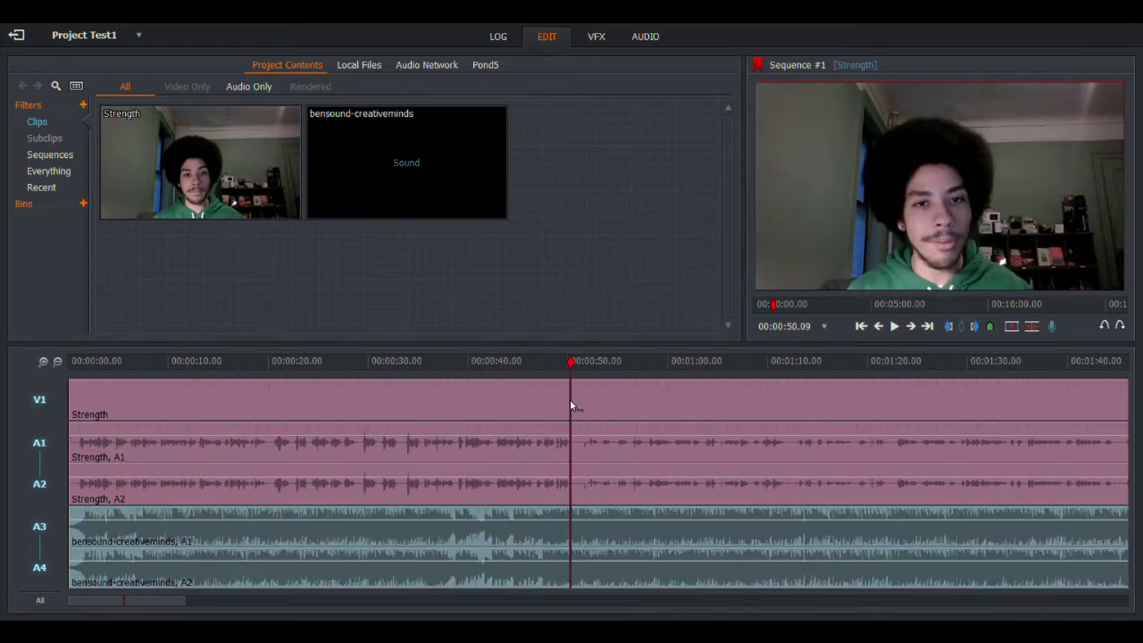
drag(572, 376, 223, 384)
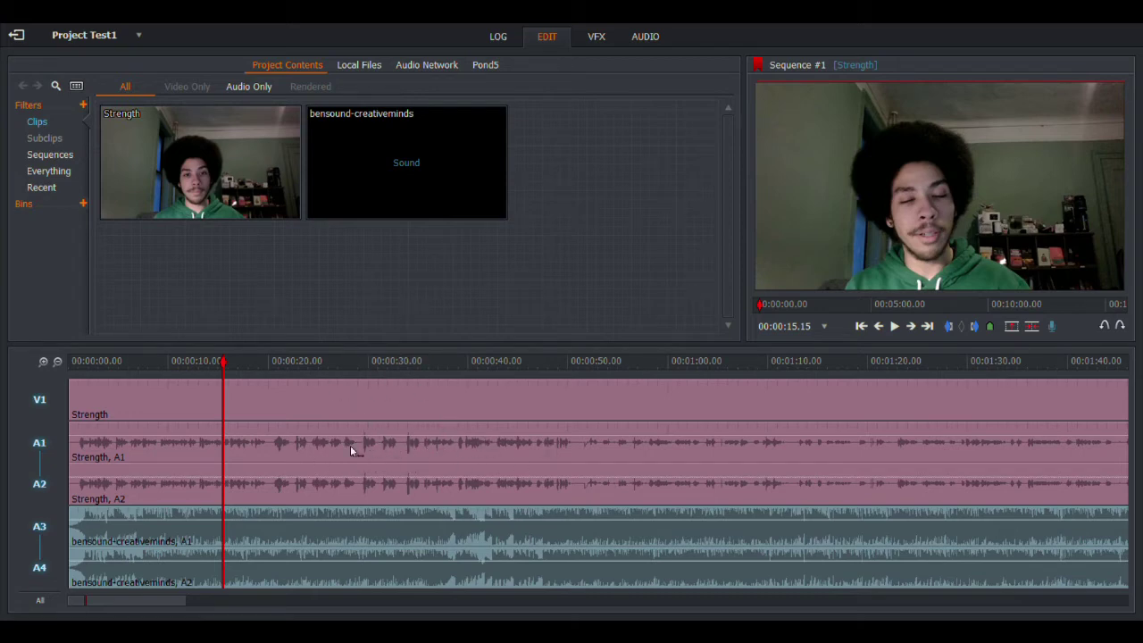
click(57, 362)
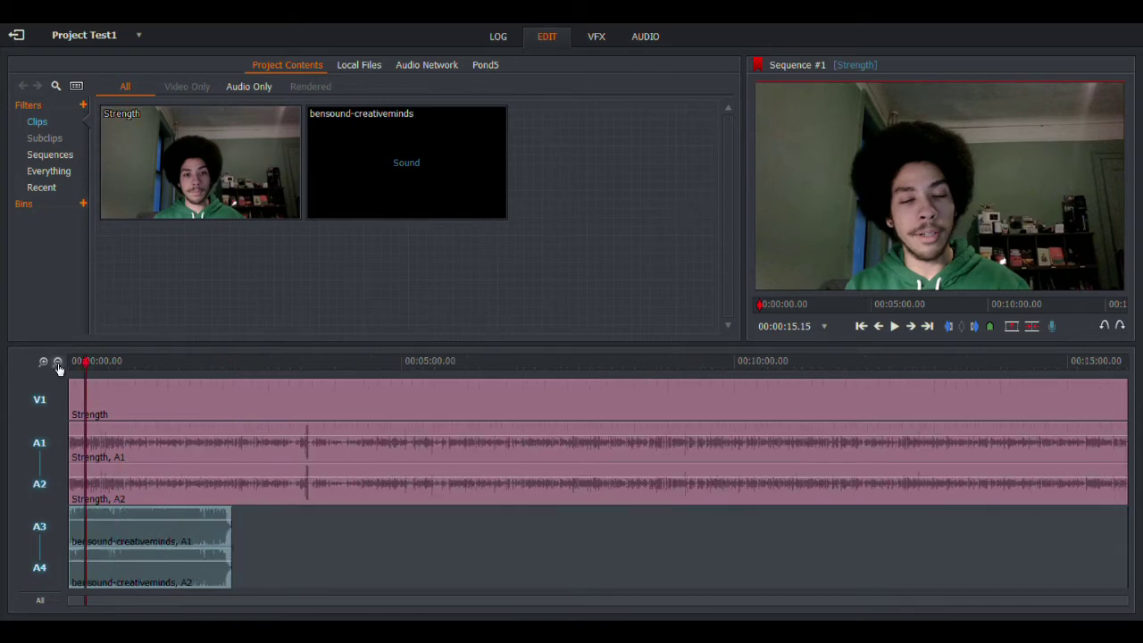
drag(87, 364, 121, 363)
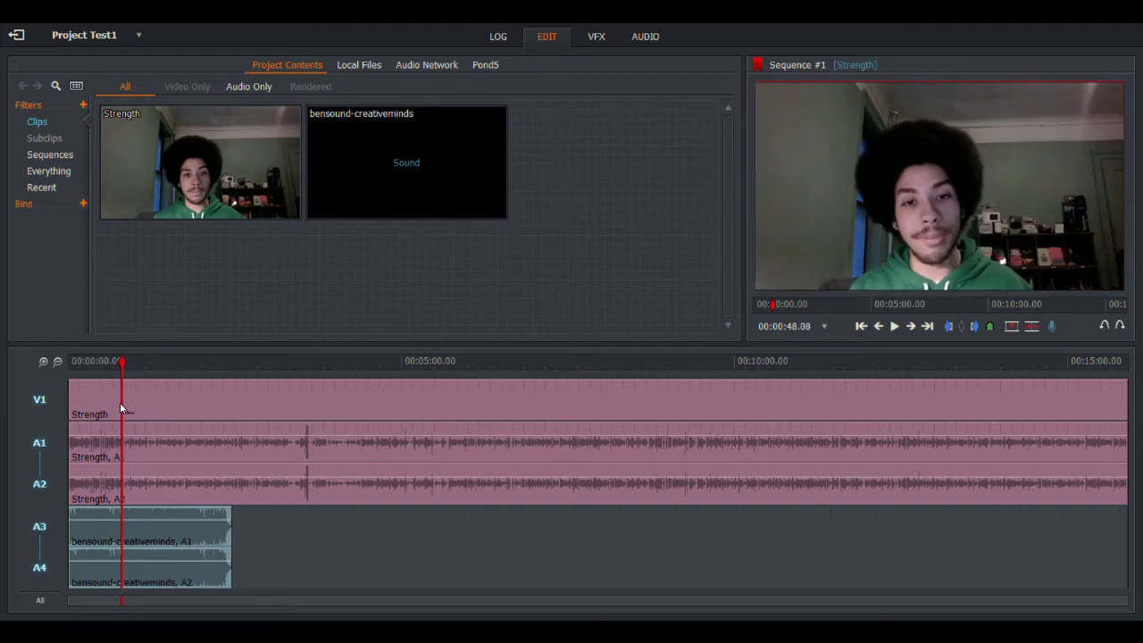
Step: Set an in mark at 00:00:48.08 and an out mark at 00:02:28.05 on Sequence #1
click(951, 330)
drag(120, 361, 234, 364)
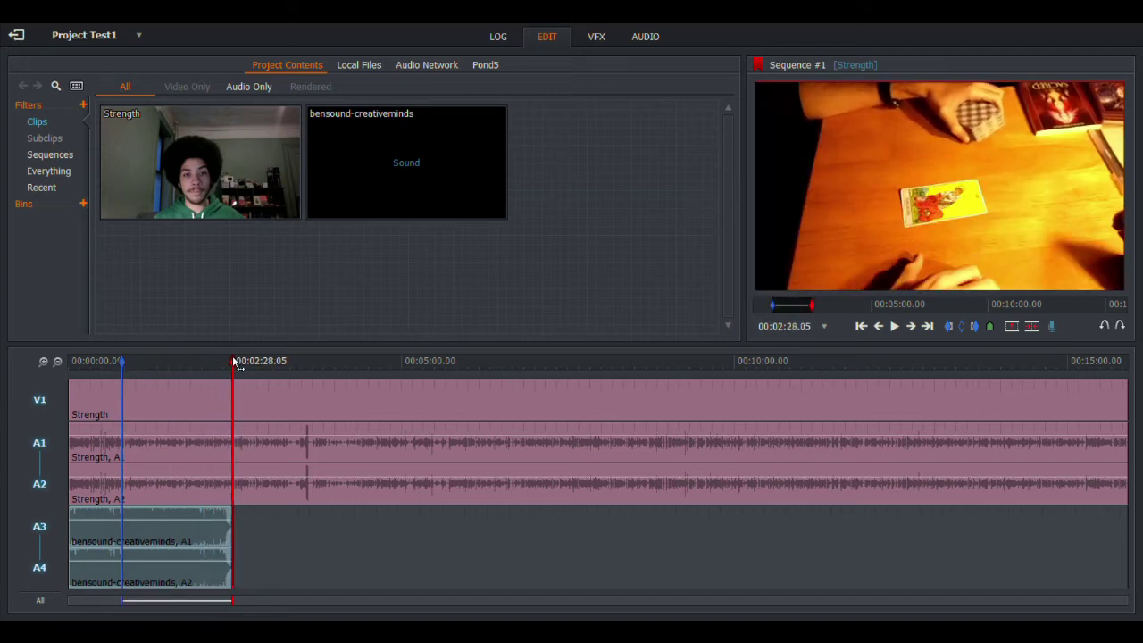
click(975, 329)
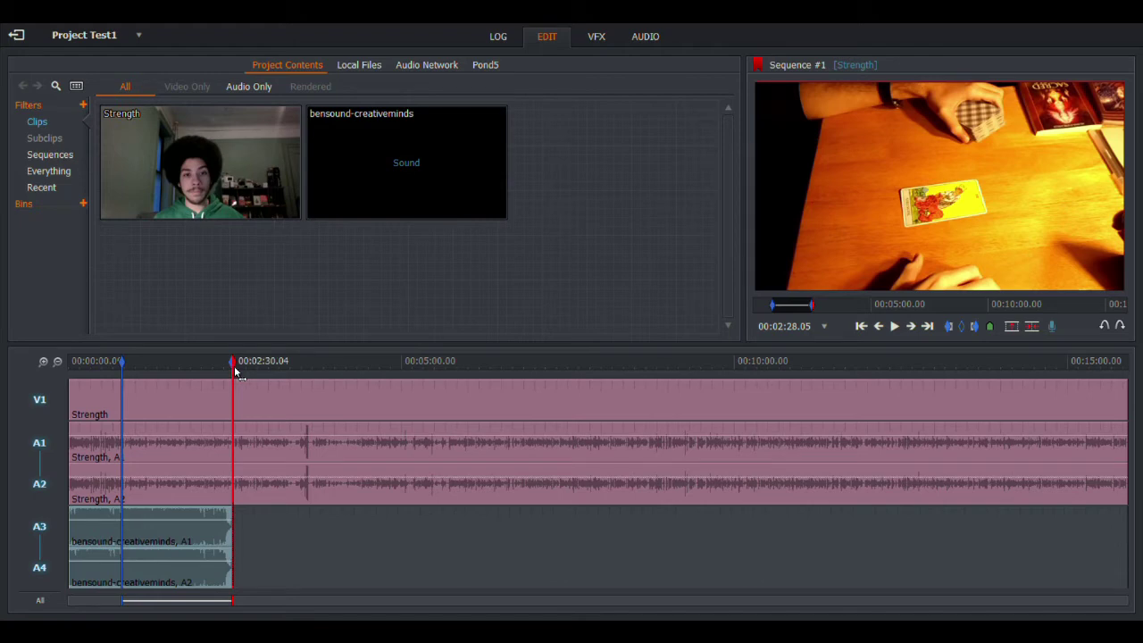
click(301, 363)
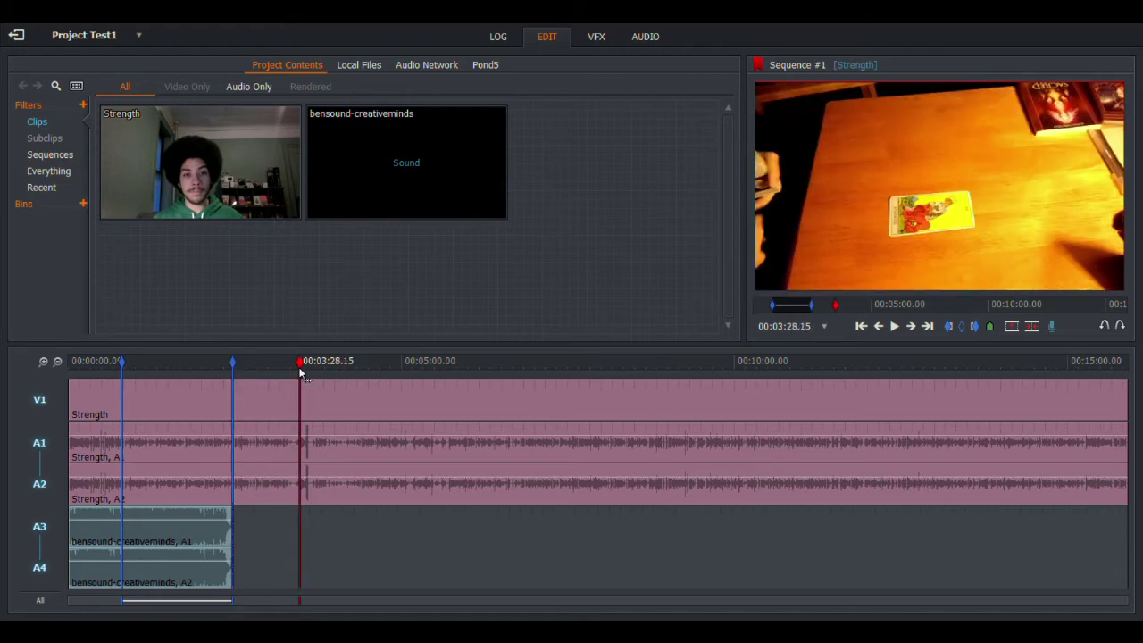
Step: Delete the marked in-to-out section and close the gap instead of leaving black
click(1017, 330)
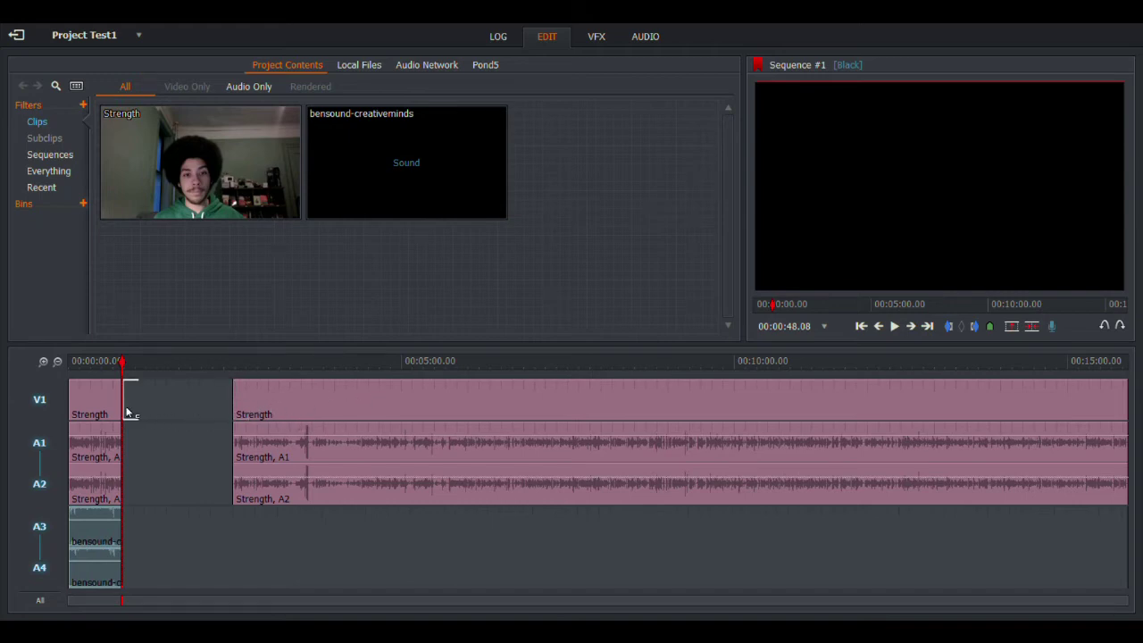
key(ctrl+z)
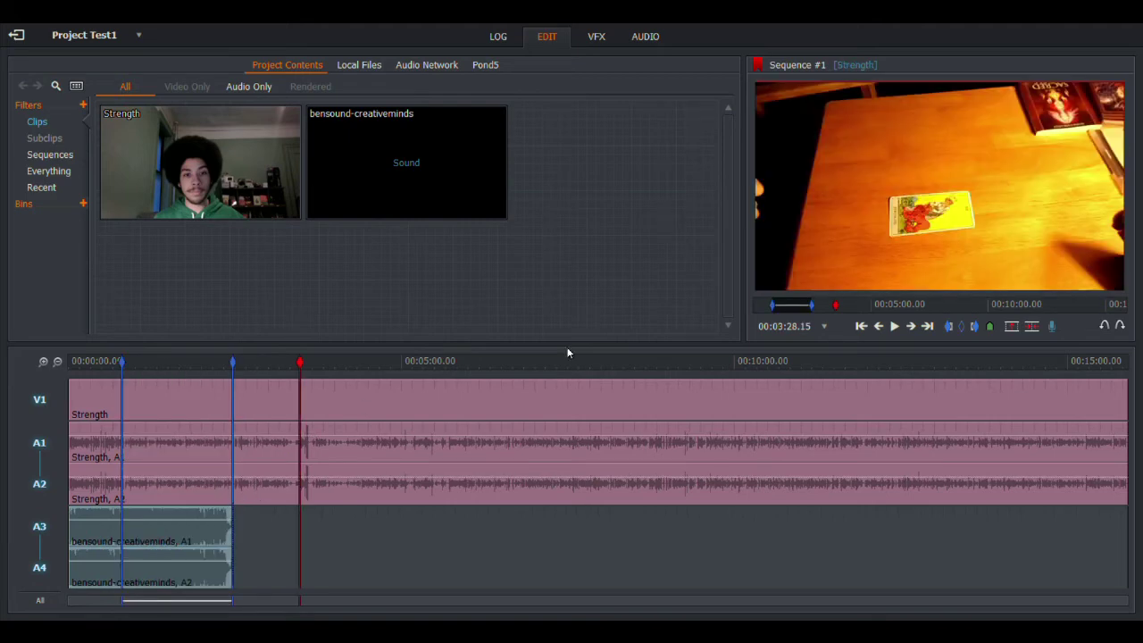
click(1033, 328)
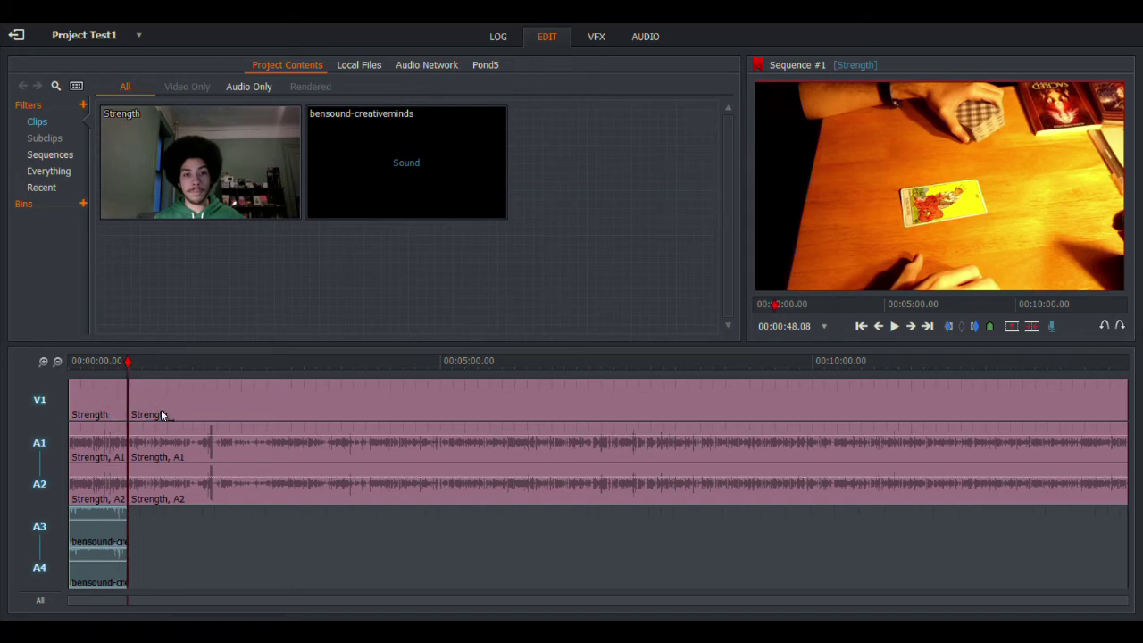
Step: Remove the long second Strength clip from V1, A1 and A2, and return the playhead to 00:00:00
drag(161, 409, 257, 440)
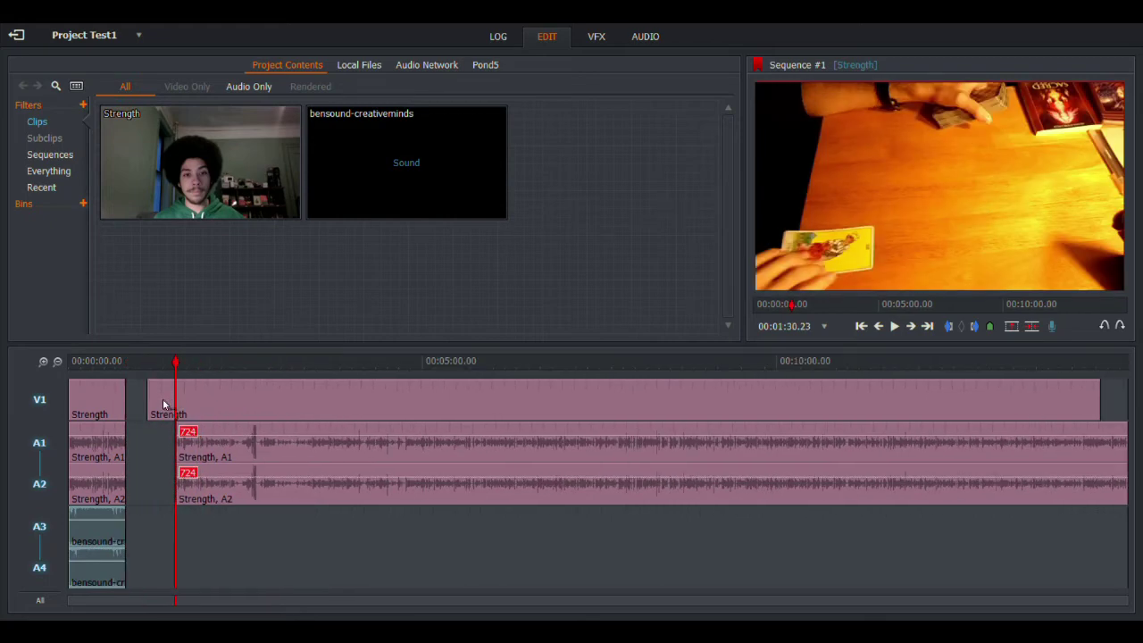
right_click(163, 404)
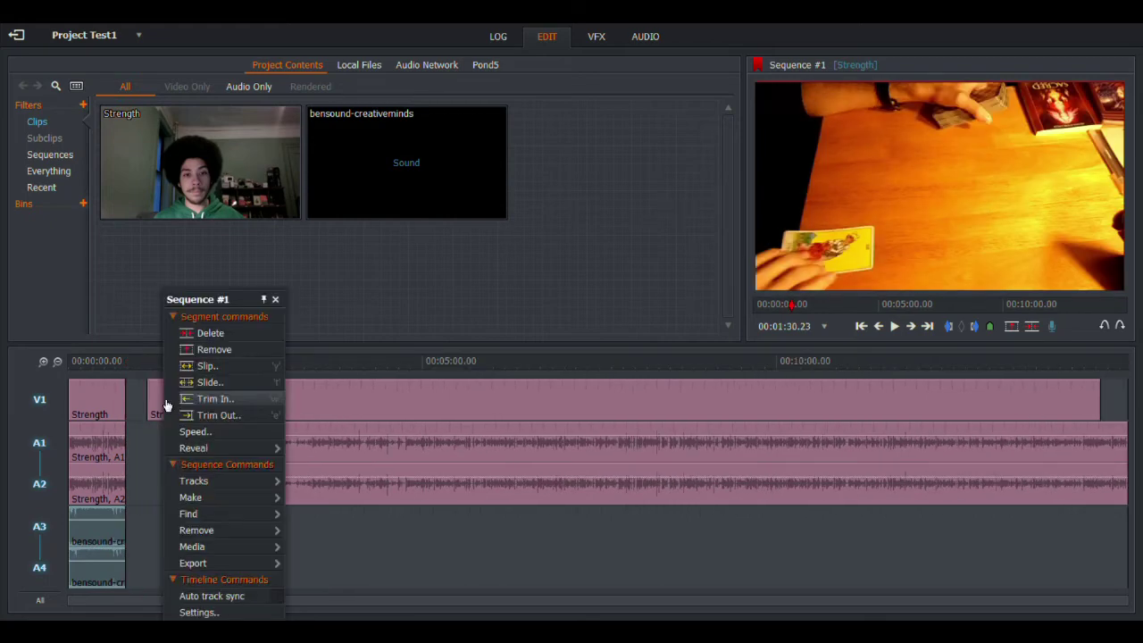
click(223, 349)
right_click(229, 457)
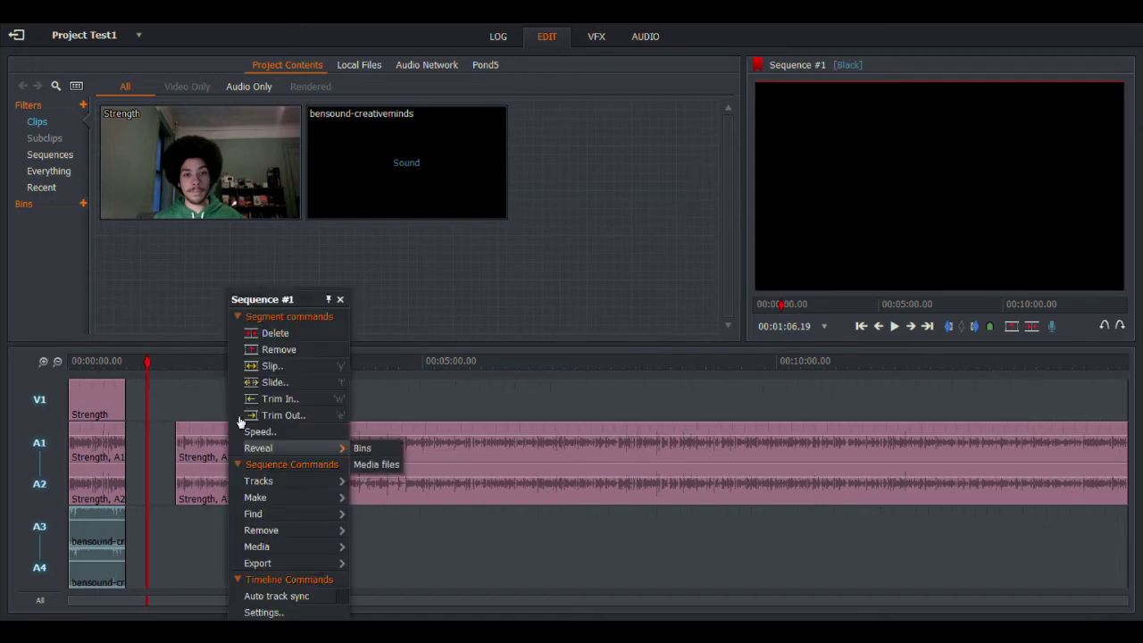
click(254, 351)
right_click(247, 482)
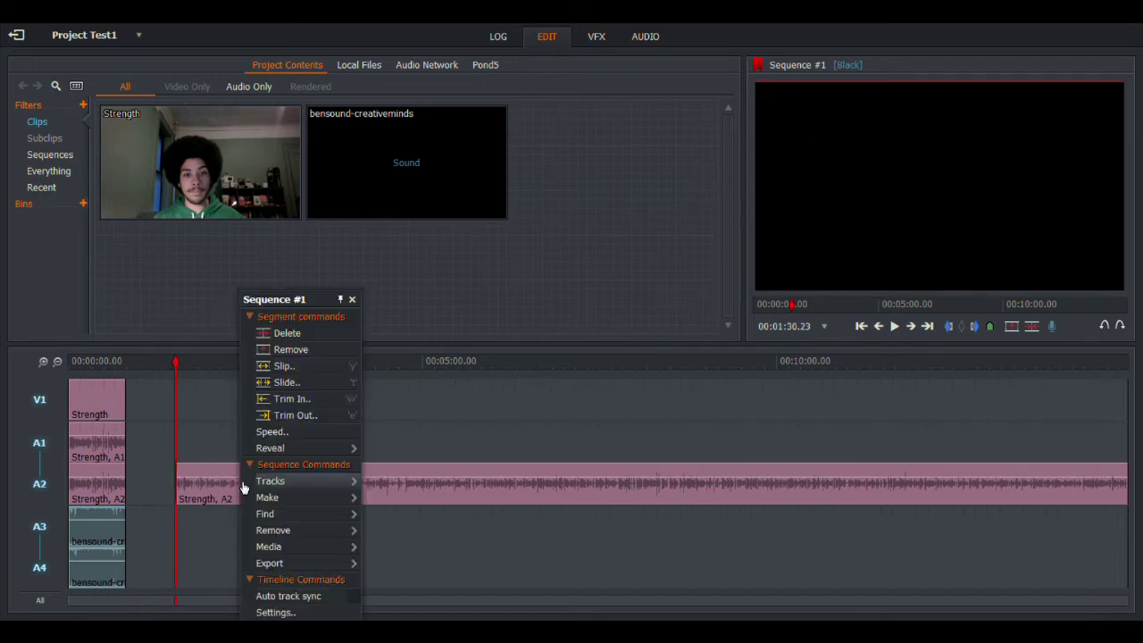
click(282, 355)
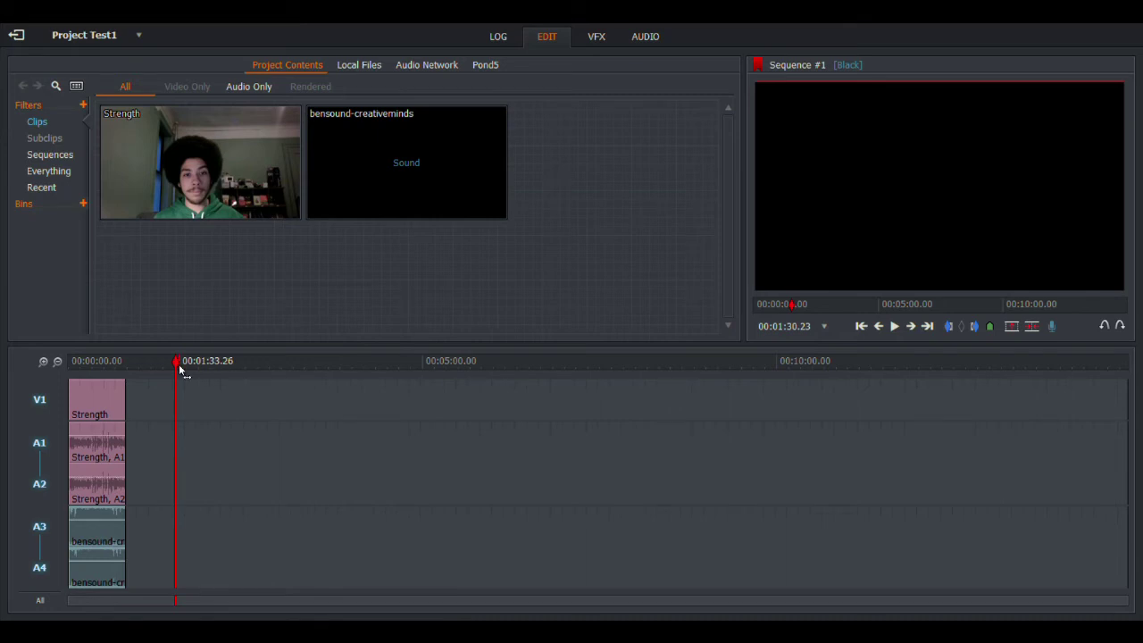
drag(175, 363, 59, 359)
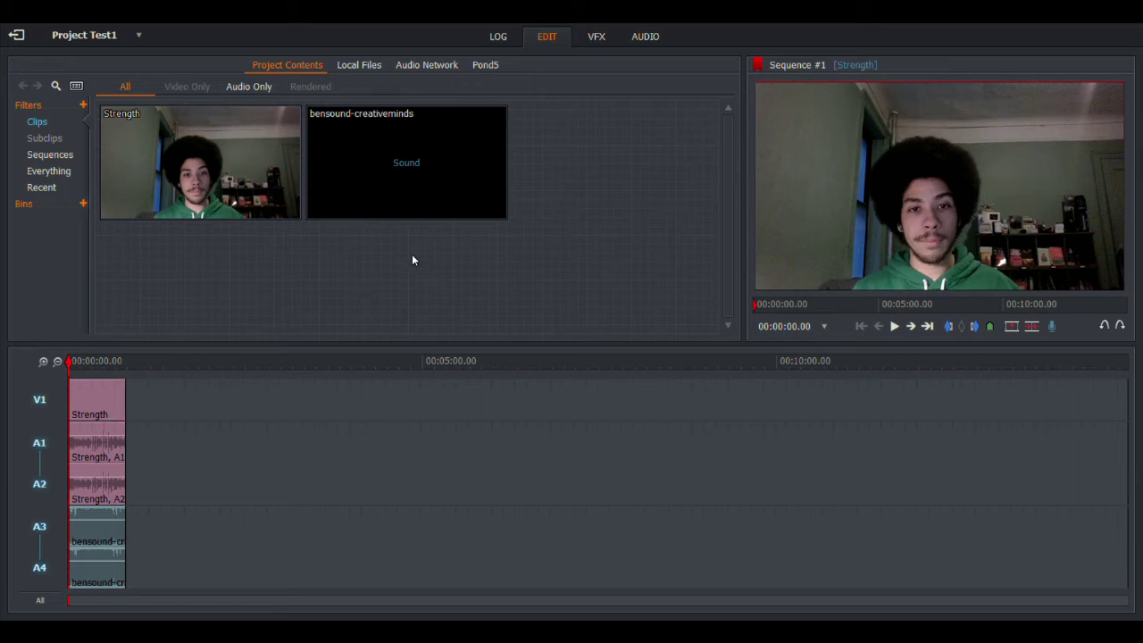
Step: In the VFX workspace, tint the Highlights wheel toward magenta and fine-tune its level
click(596, 37)
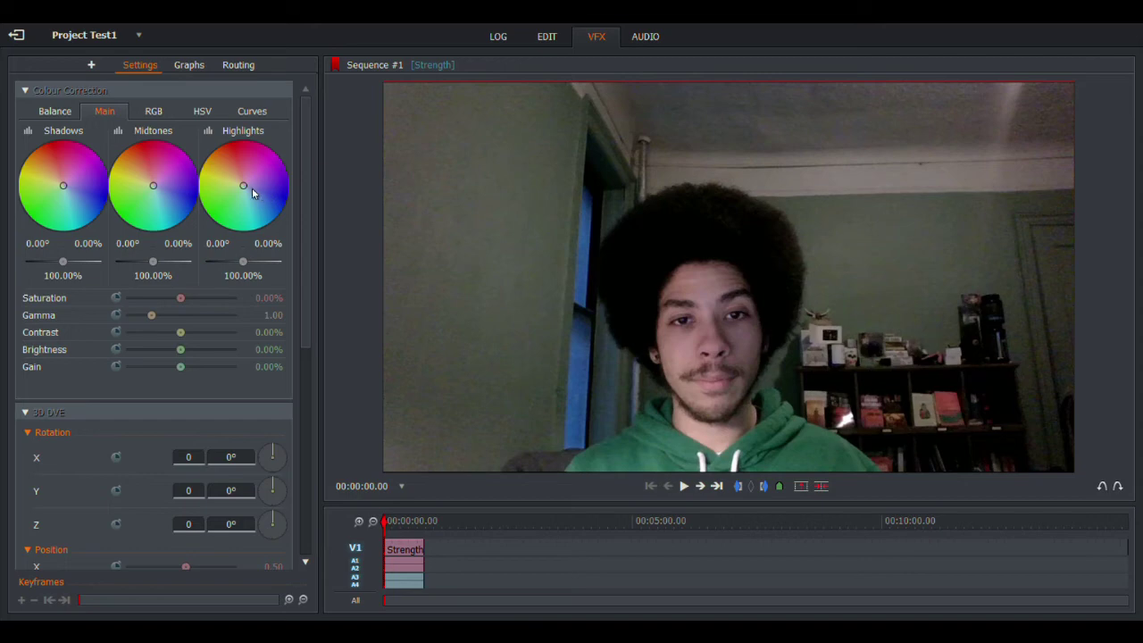
mouse_move(248, 188)
mouse_down()
mouse_move(258, 220)
mouse_move(270, 216)
mouse_move(264, 143)
mouse_move(247, 189)
mouse_up()
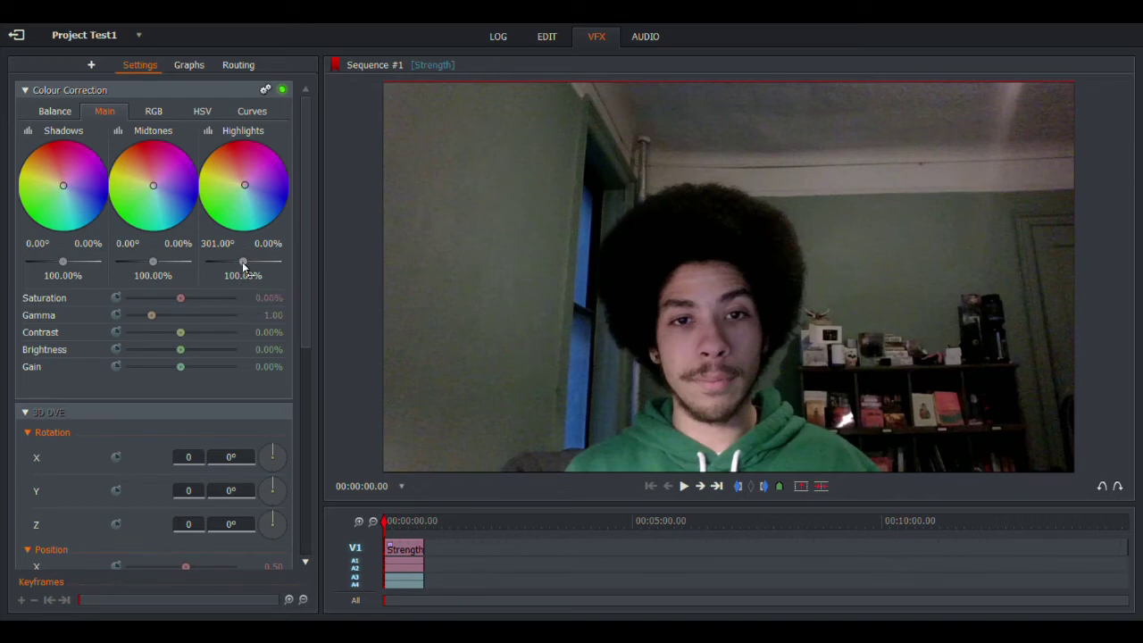
mouse_move(242, 262)
mouse_down()
mouse_move(262, 262)
mouse_move(241, 262)
mouse_up()
Step: Replace the title's Sample text with 'Poetic Card', then clear the text box again
scroll(302, 241, down, 8)
scroll(277, 420, down, 3)
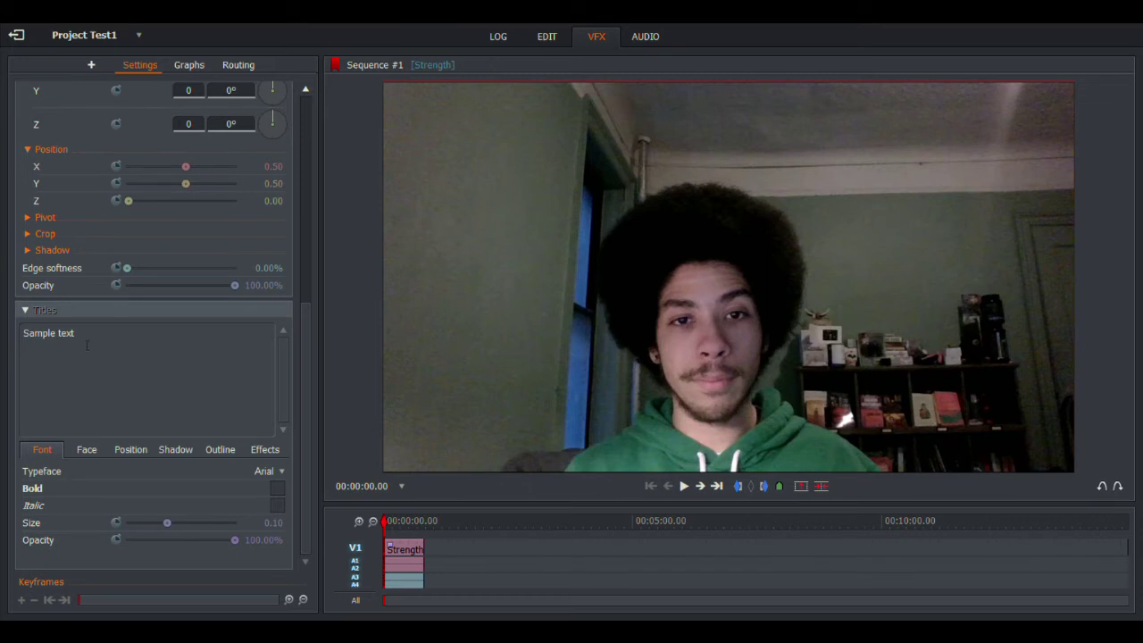
drag(87, 344, 2, 337)
text(Poetic )
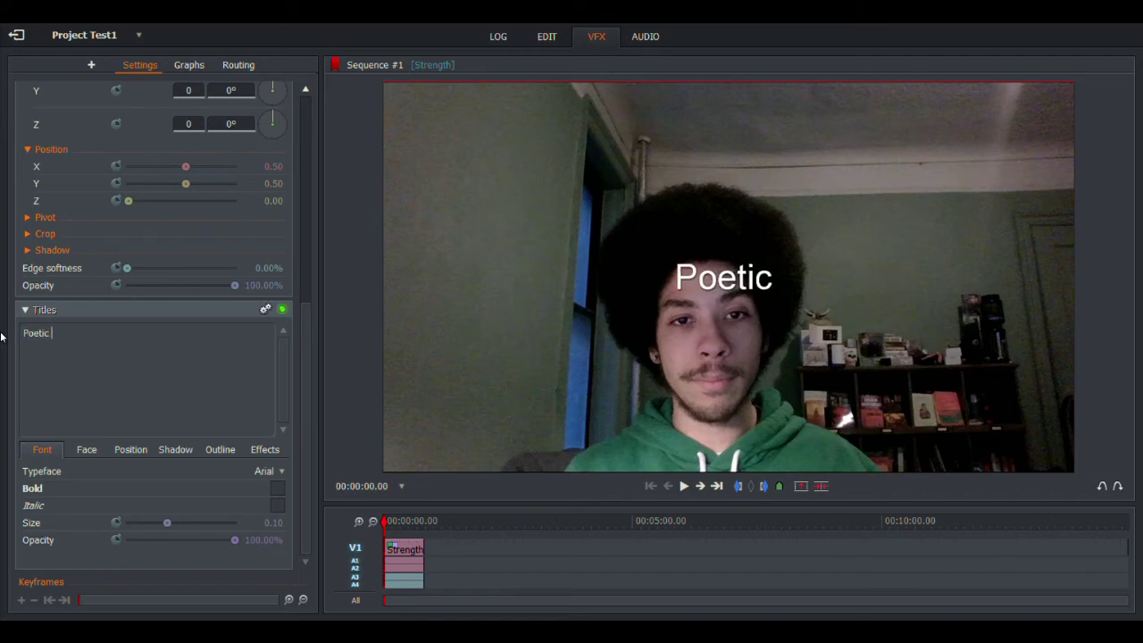
text(Card)
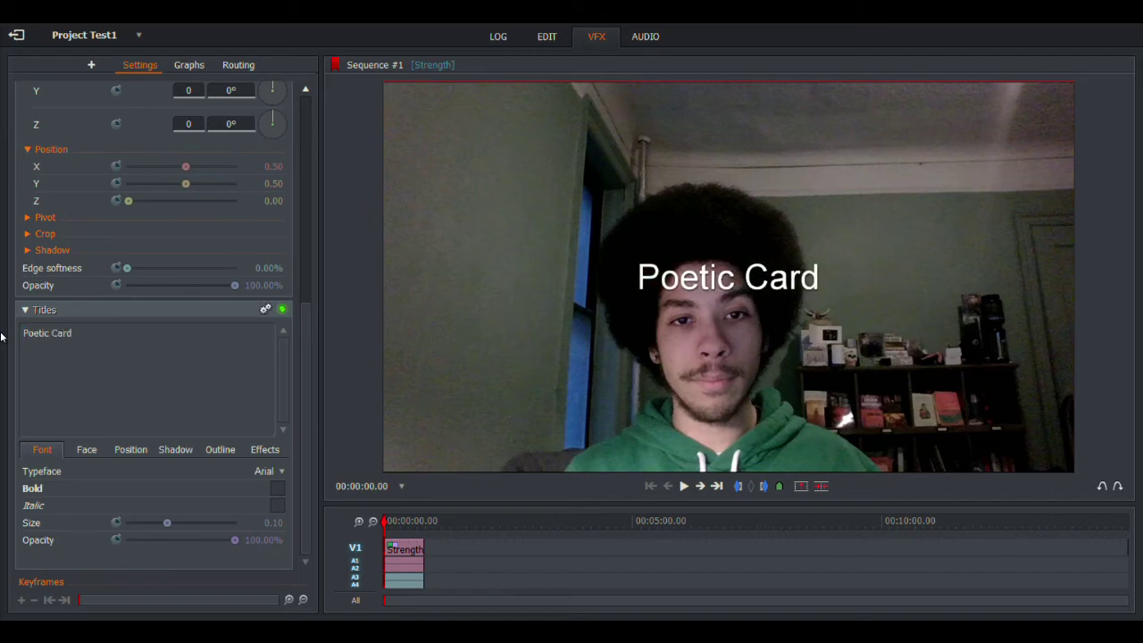
key(BackSpace)
key(BackSpace)
key(BackSpace)
key(BackSpace)
key(BackSpace)
key(BackSpace)
key(BackSpace)
key(BackSpace)
key(BackSpace)
key(BackSpace)
key(BackSpace)
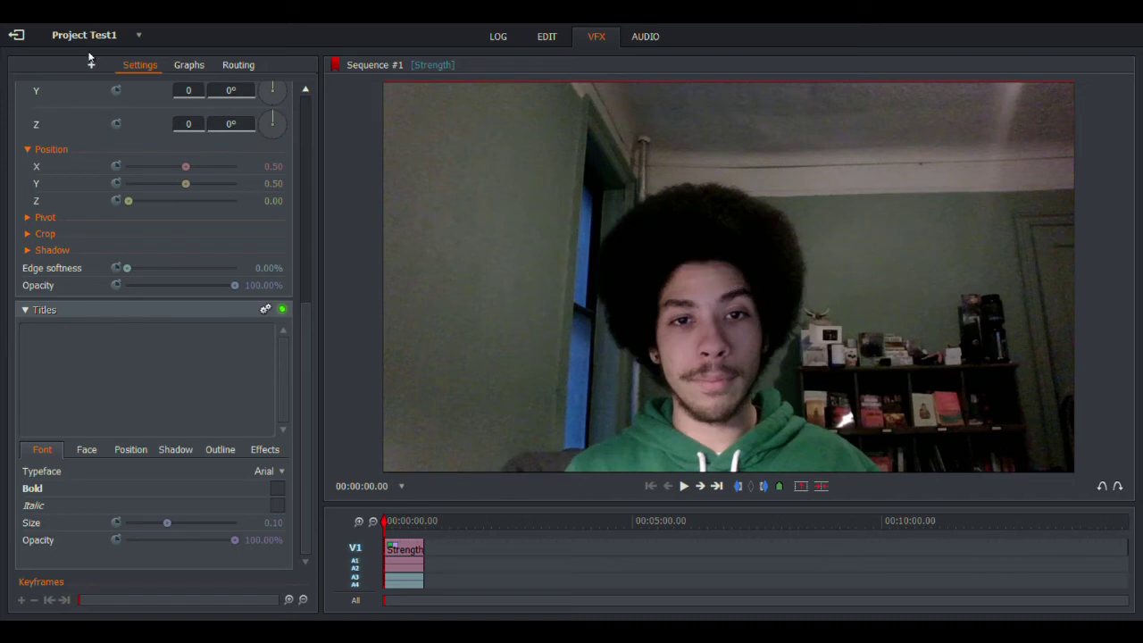
Step: Apply the LH Box lower-third title and change its heading to 'Poetic Cards'
click(91, 66)
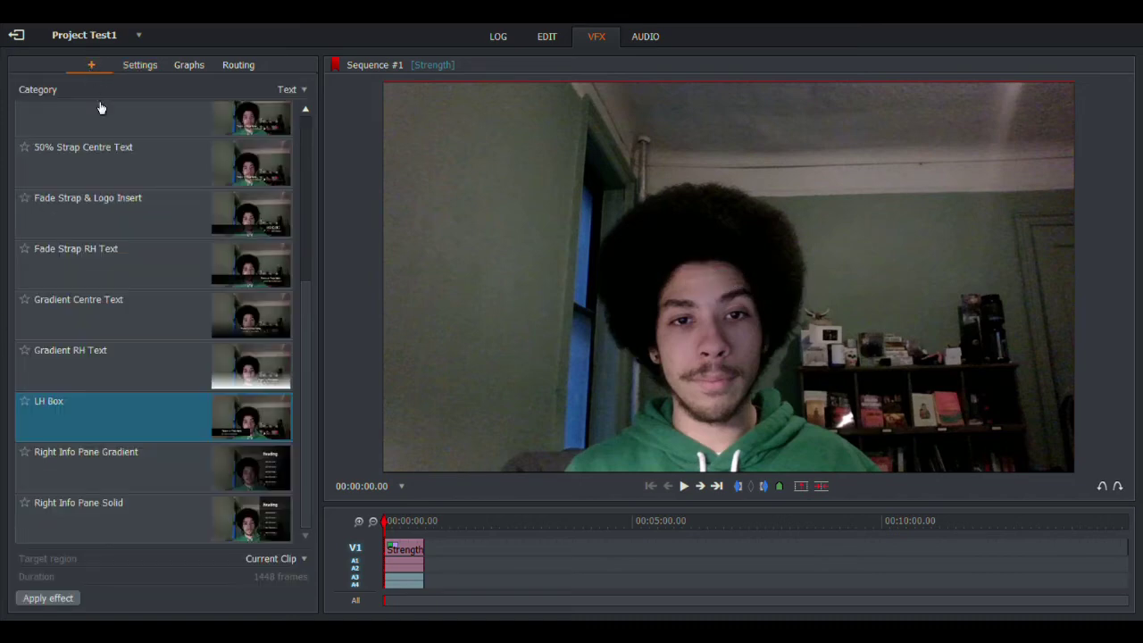
double_click(144, 418)
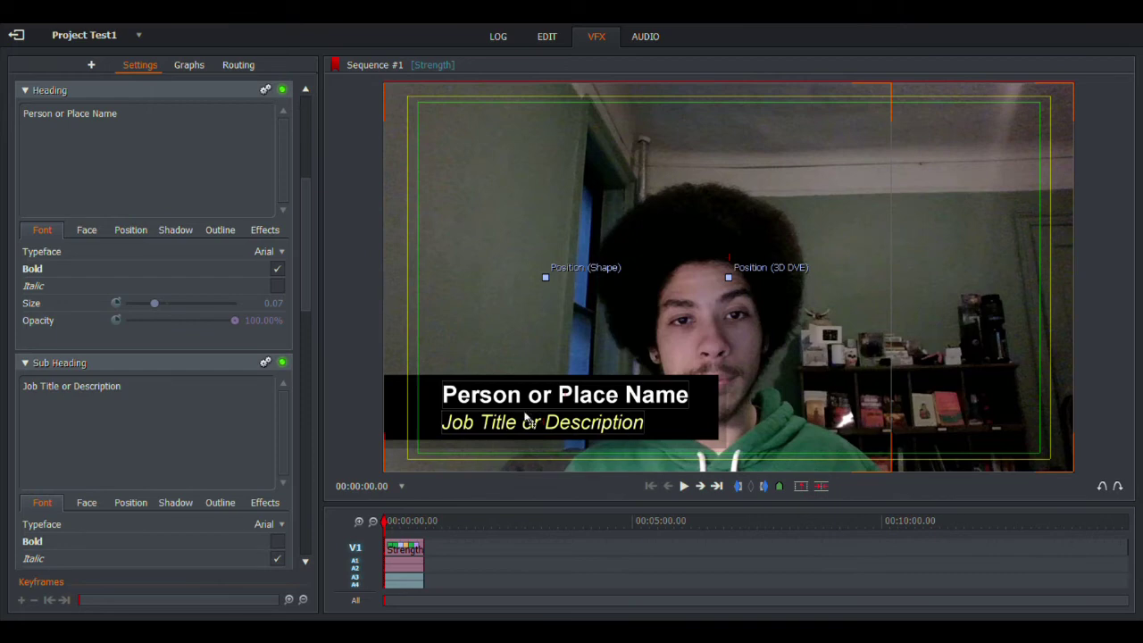
click(146, 134)
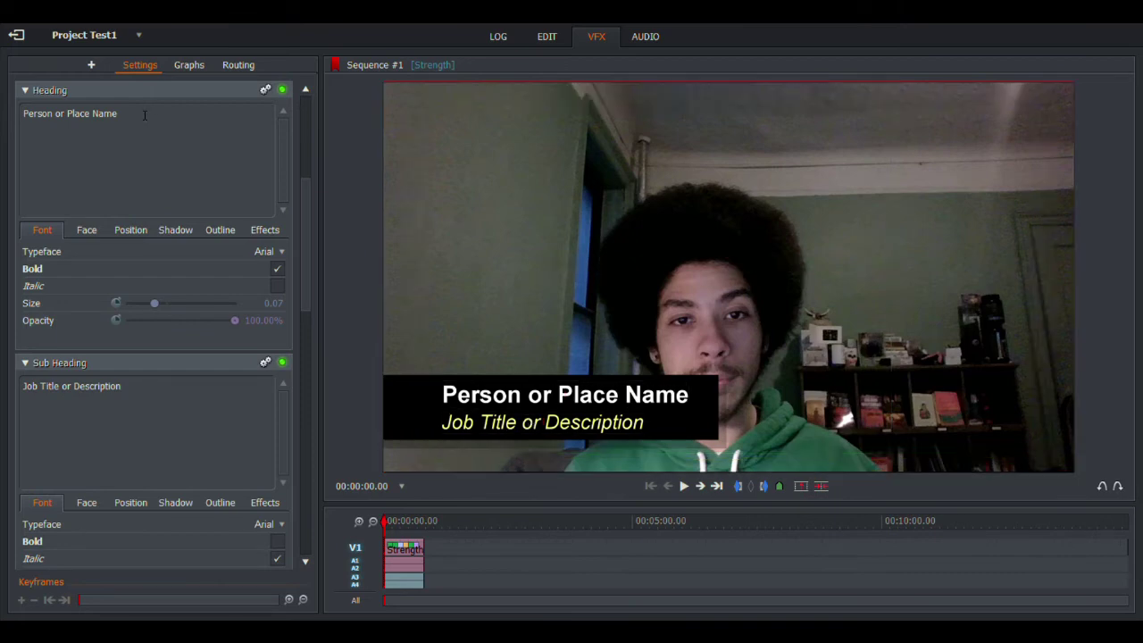
key(ctrl+a)
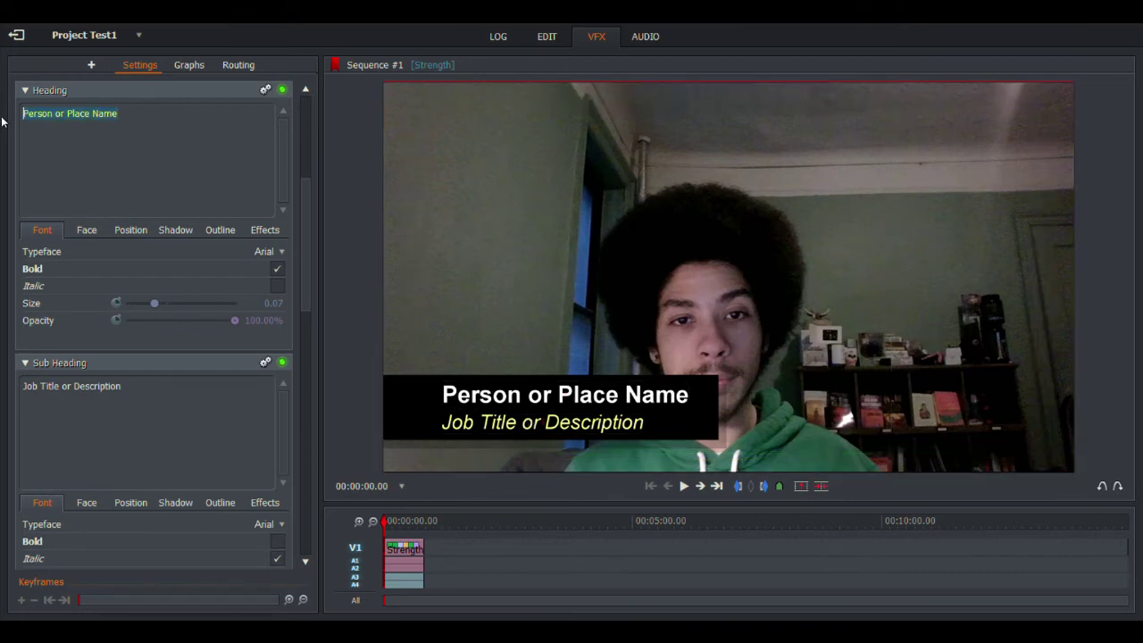
key(BackSpace)
text(Pe)
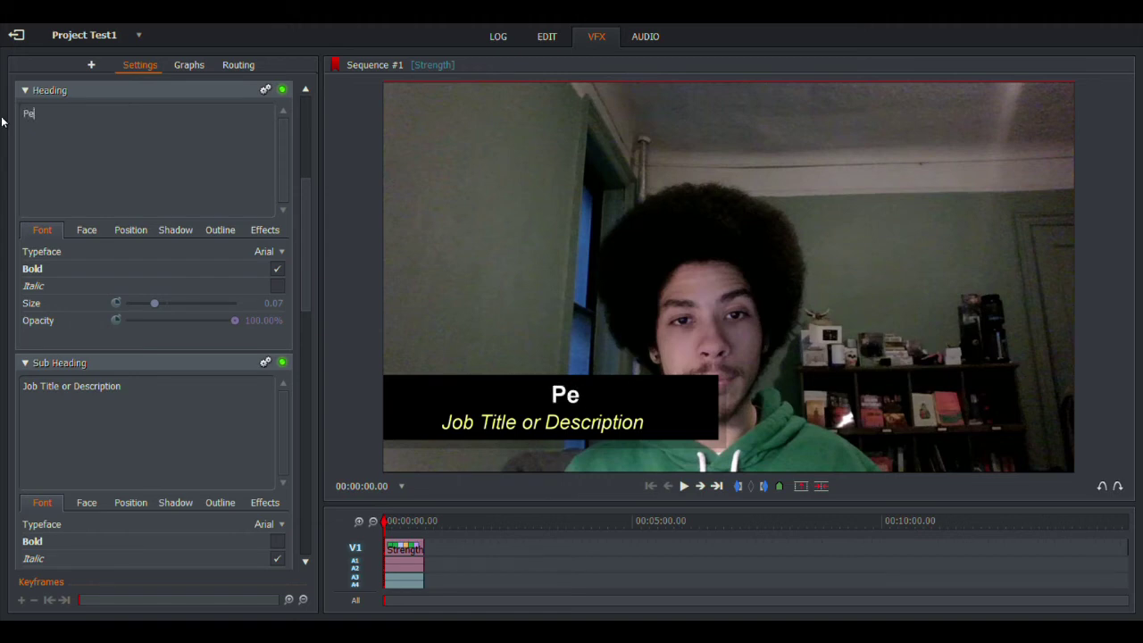
key(BackSpace)
text(e)
key(BackSpace)
text(oetic )
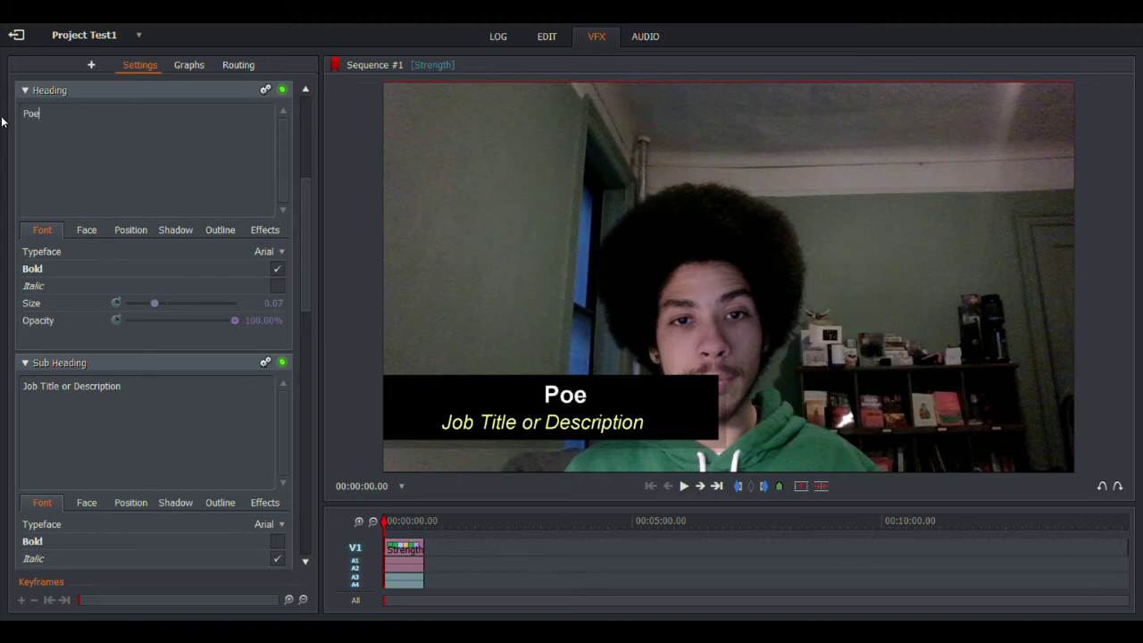
text(Cards)
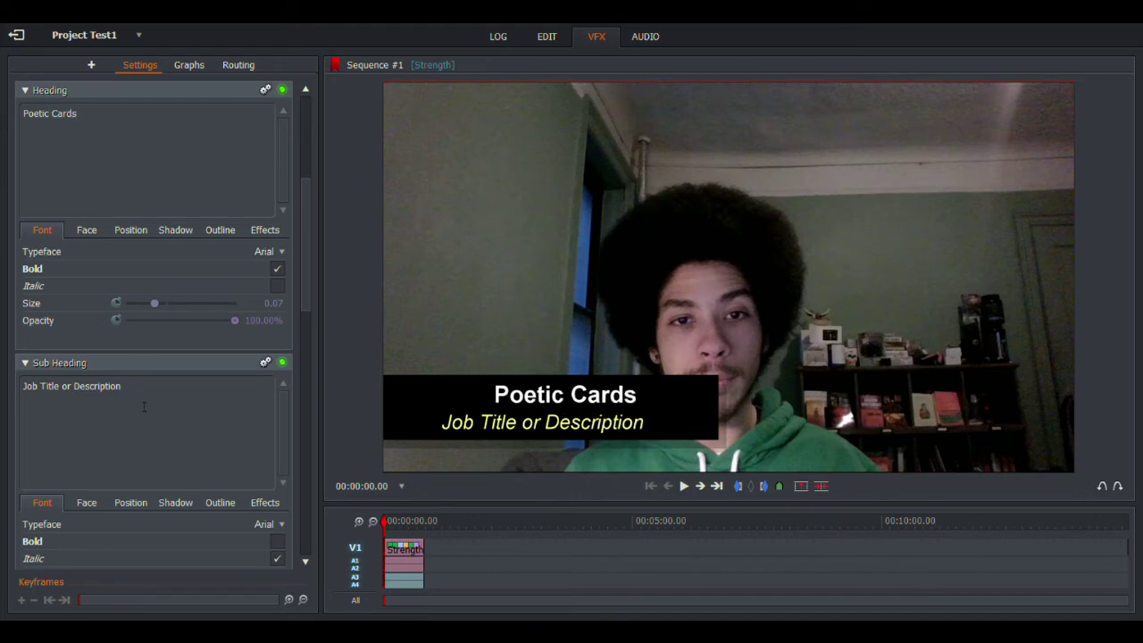
Step: Replace the sub heading with the presenter's name and play the sequence to preview
drag(143, 407, 2, 382)
text(Trist)
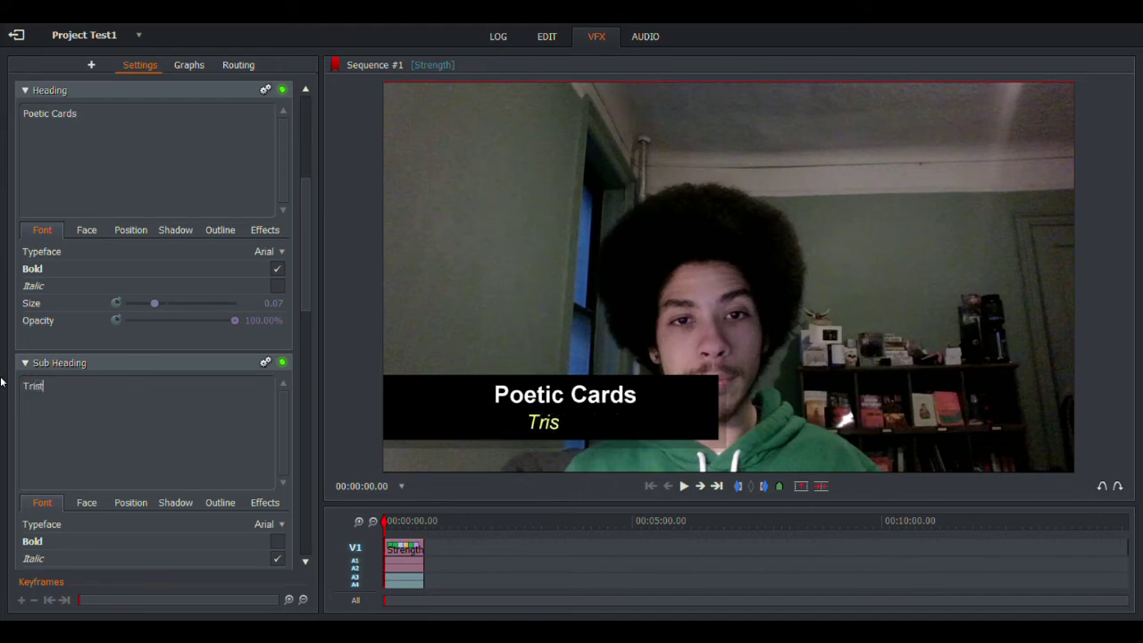
text(en Goodwin)
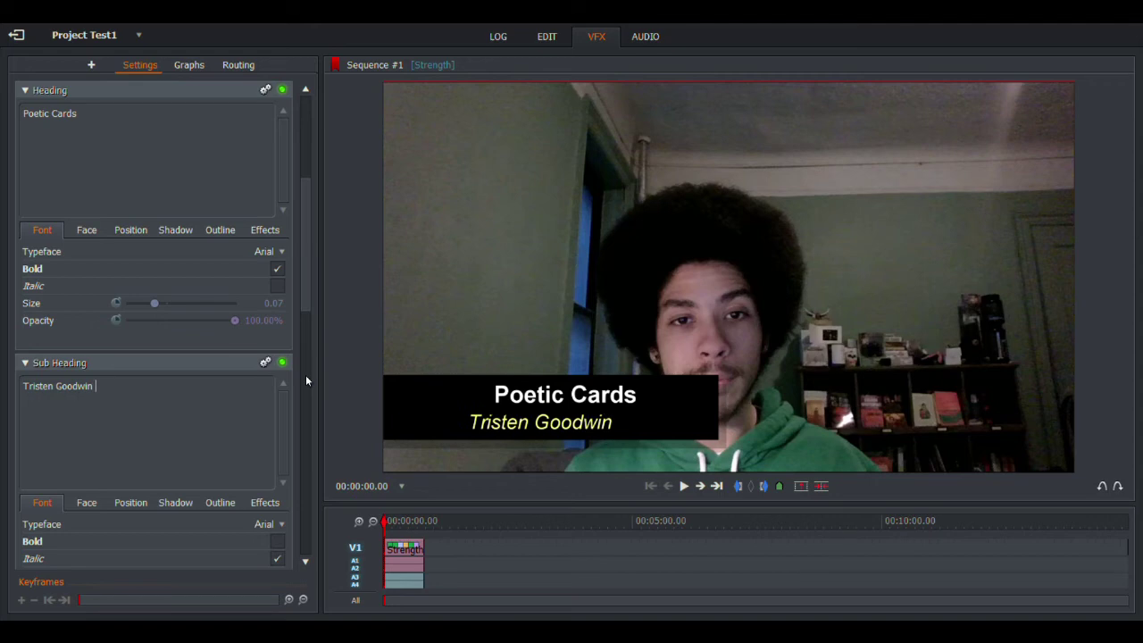
click(685, 486)
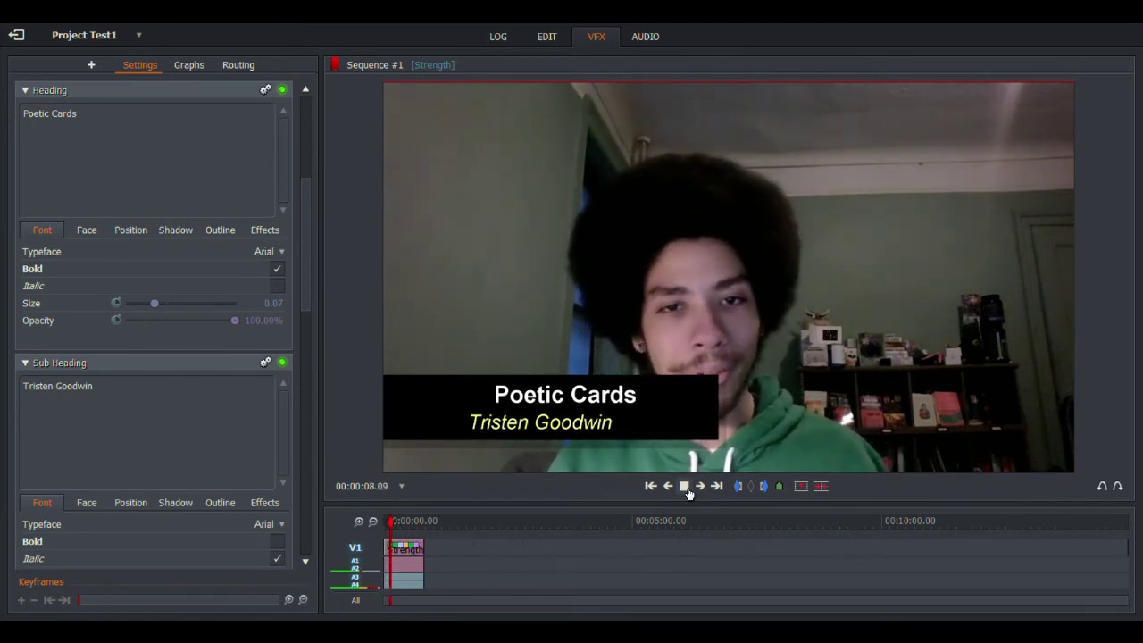
click(685, 488)
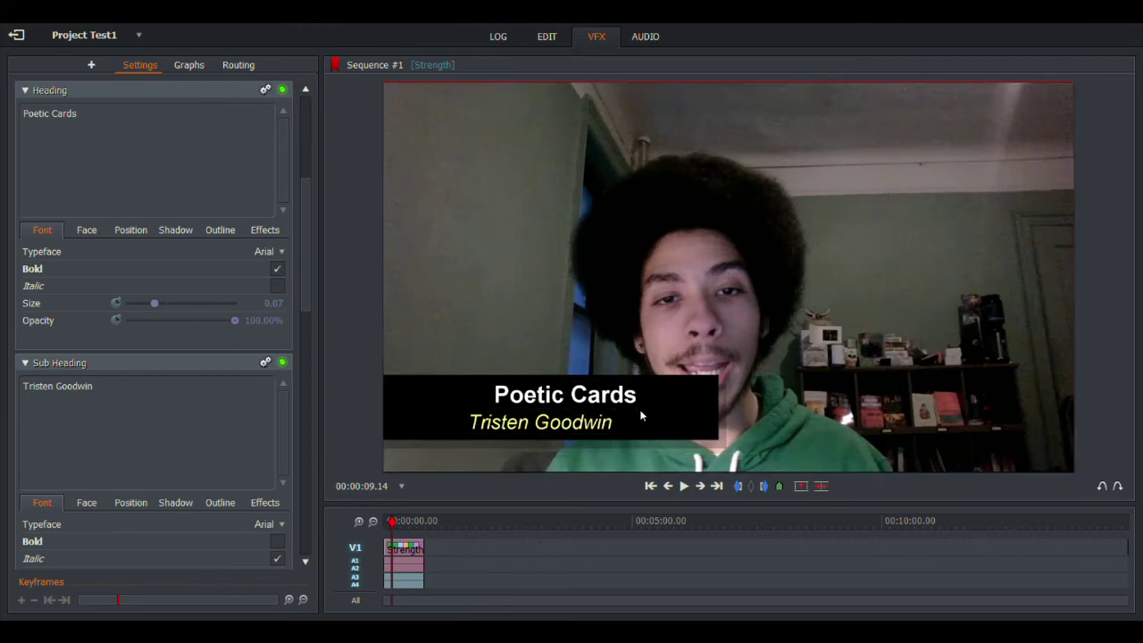
right_click(402, 552)
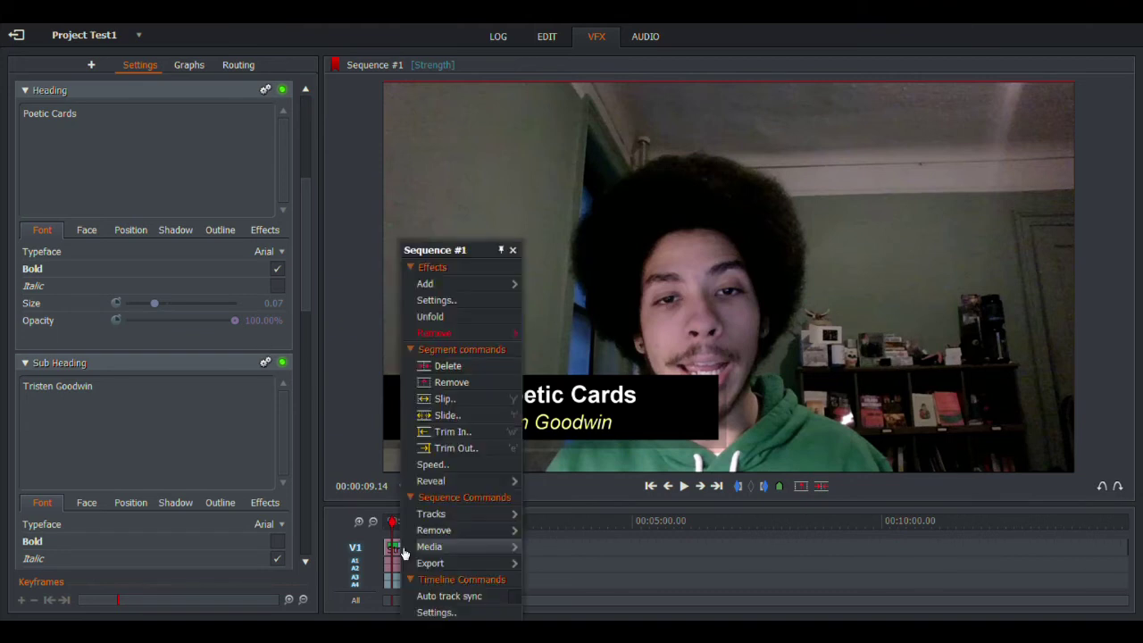
Step: Unfold the lower-third onto its own FX track, shorten it, and play back to check its timing
click(432, 317)
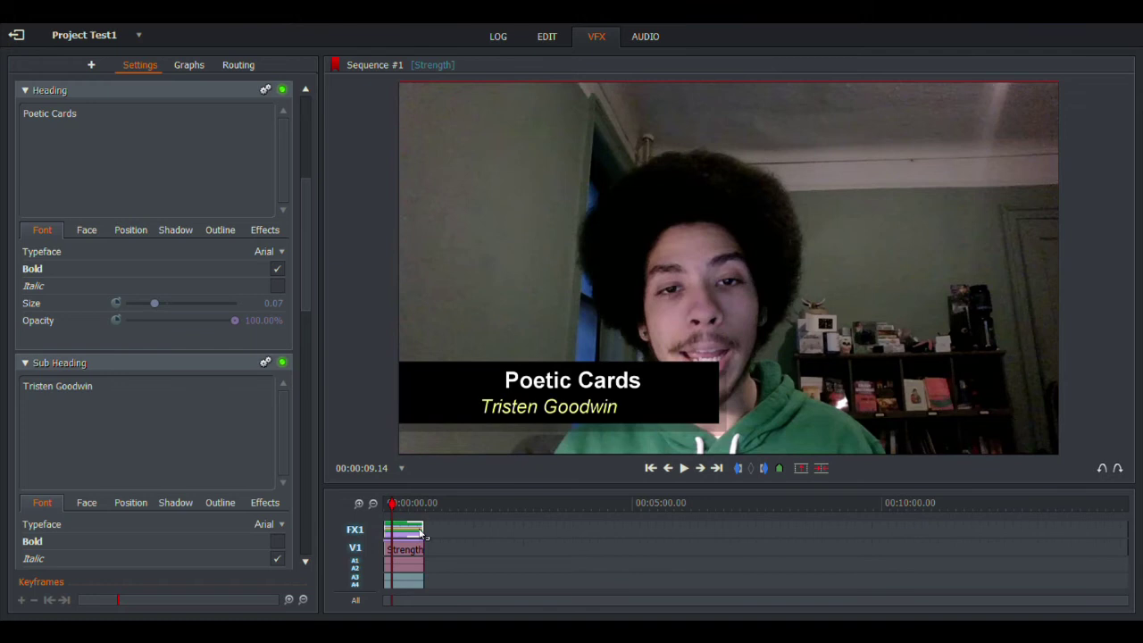
drag(424, 534, 390, 535)
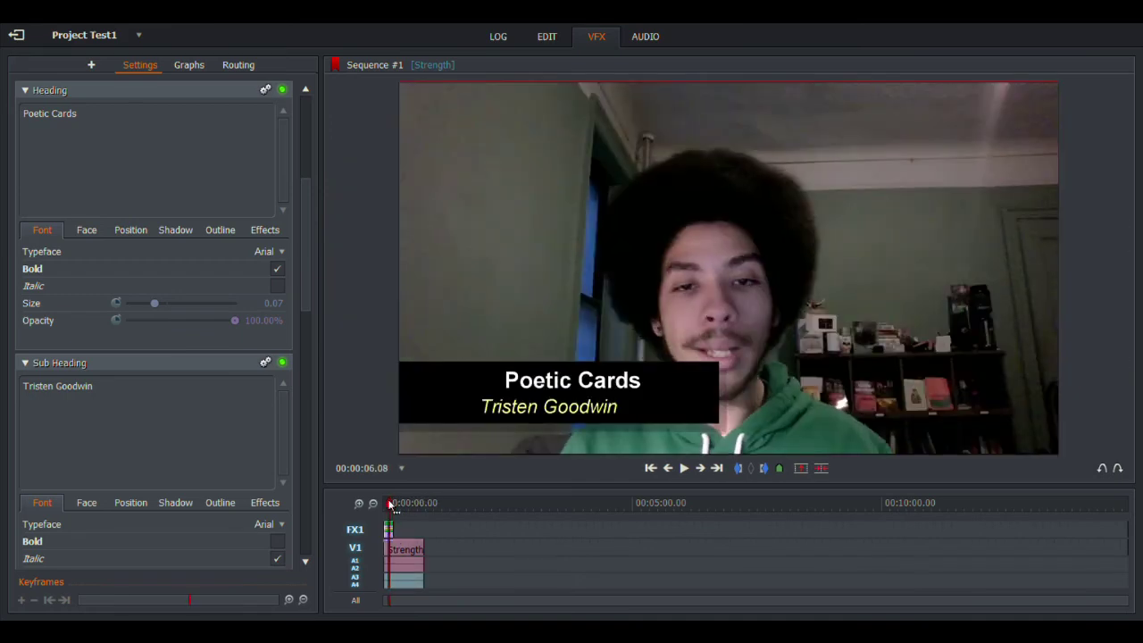
drag(390, 505, 382, 505)
key(space)
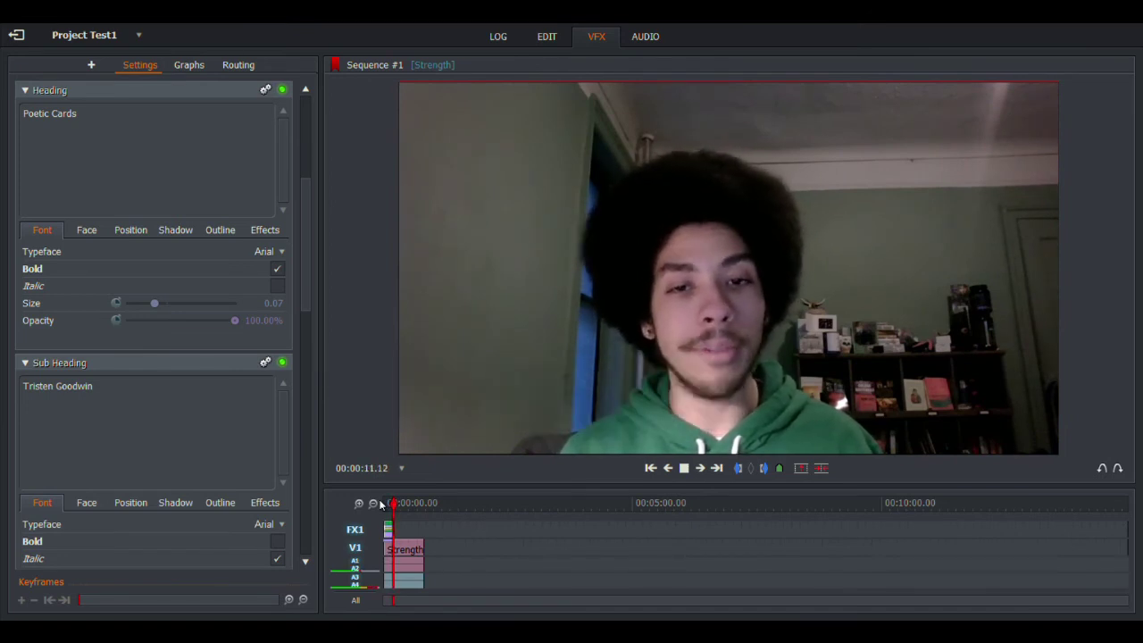
key(space)
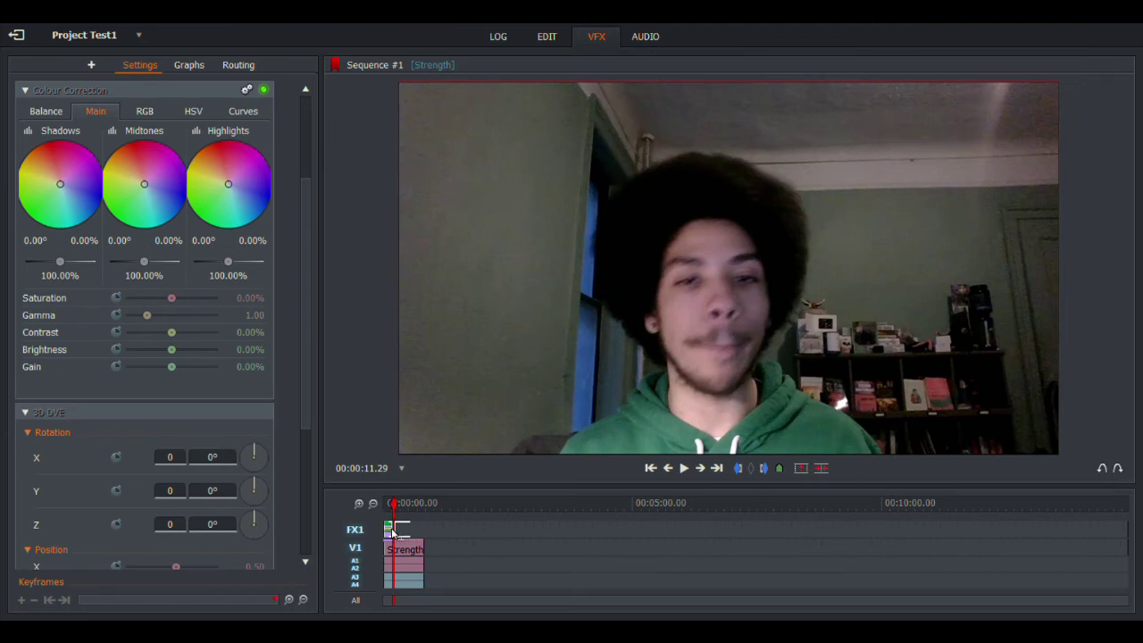
click(393, 533)
click(391, 533)
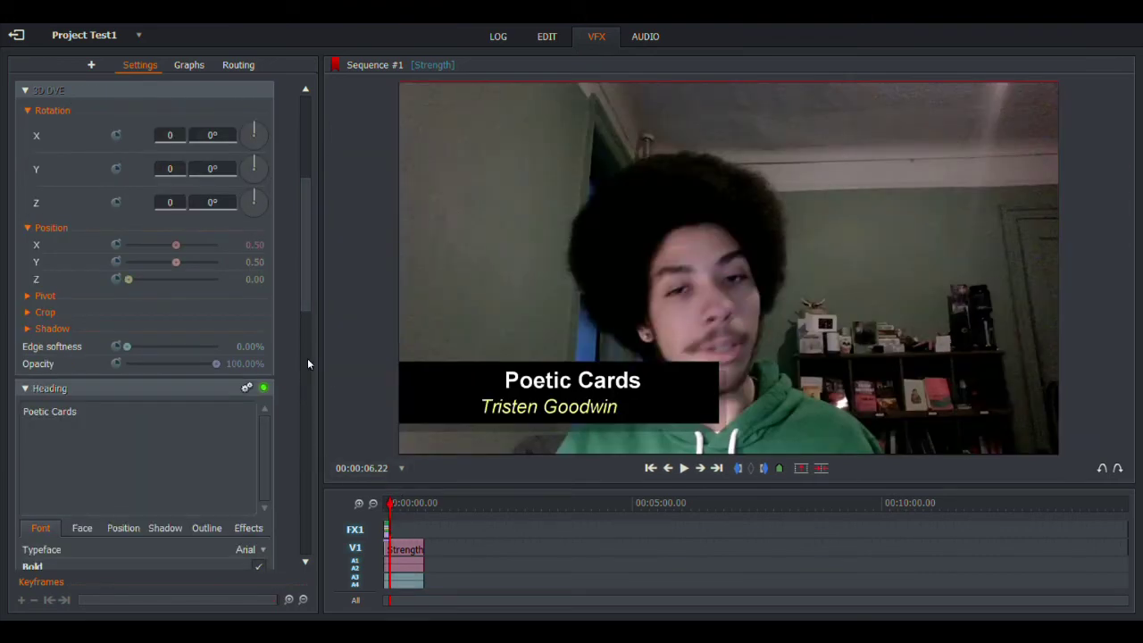
drag(305, 250, 301, 280)
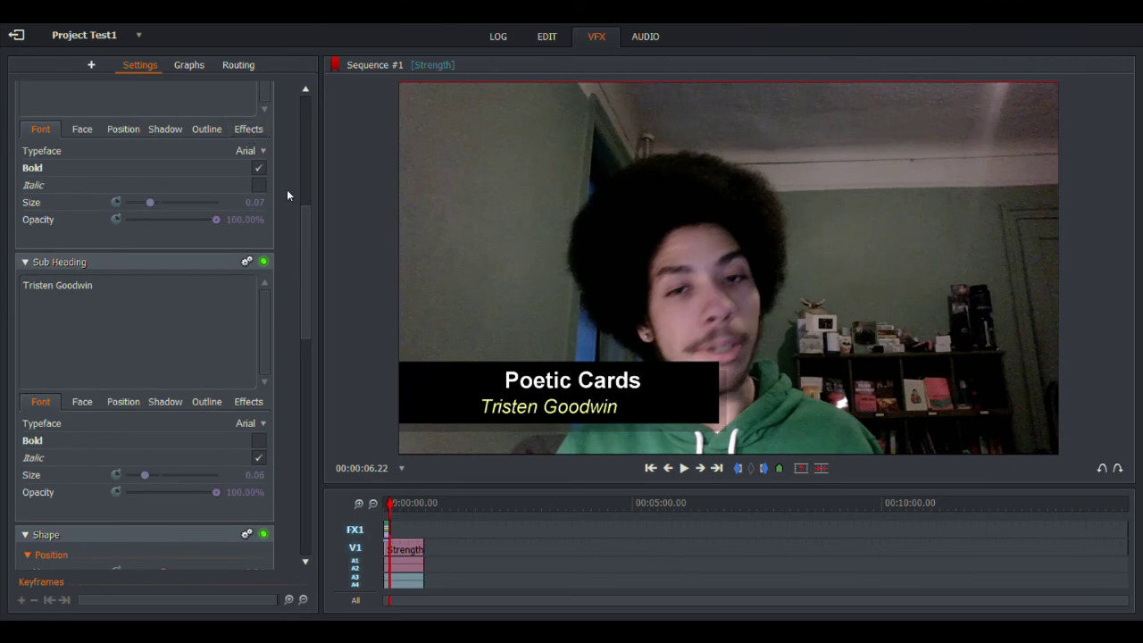
Step: Give the Poetic Cards heading a Fade out effect with 0.5 s length
drag(304, 234, 302, 198)
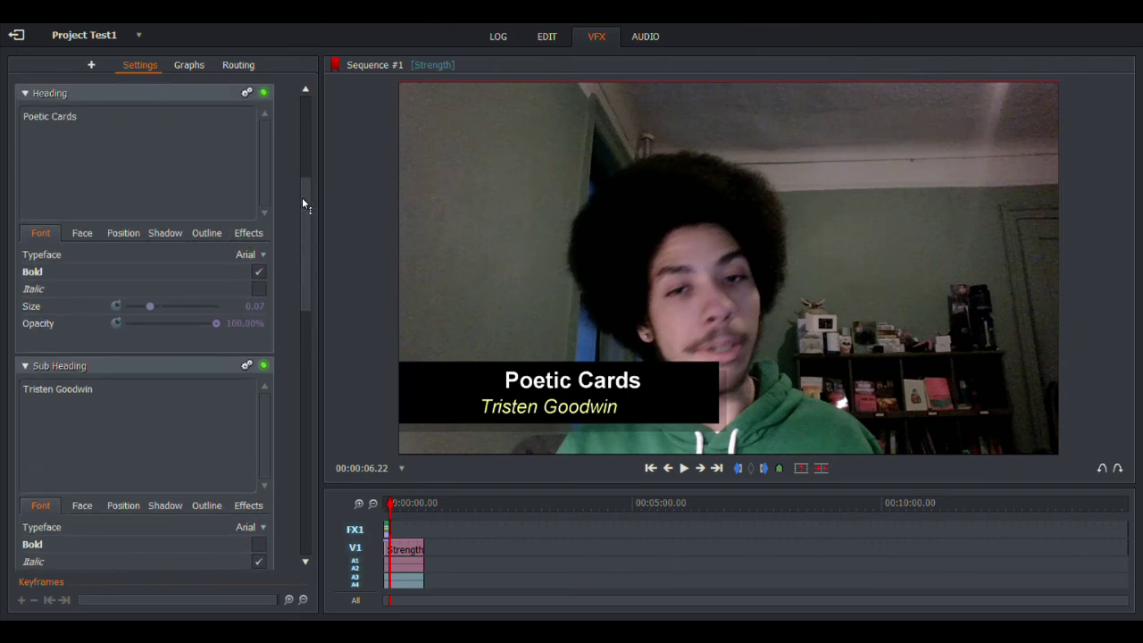
click(253, 234)
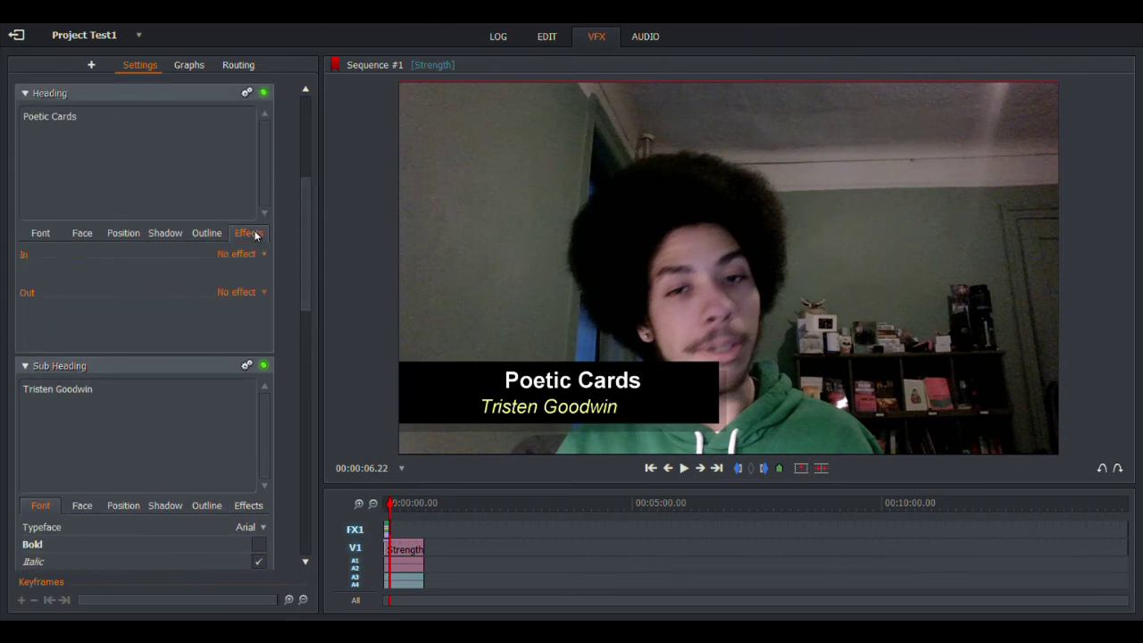
click(262, 294)
click(237, 322)
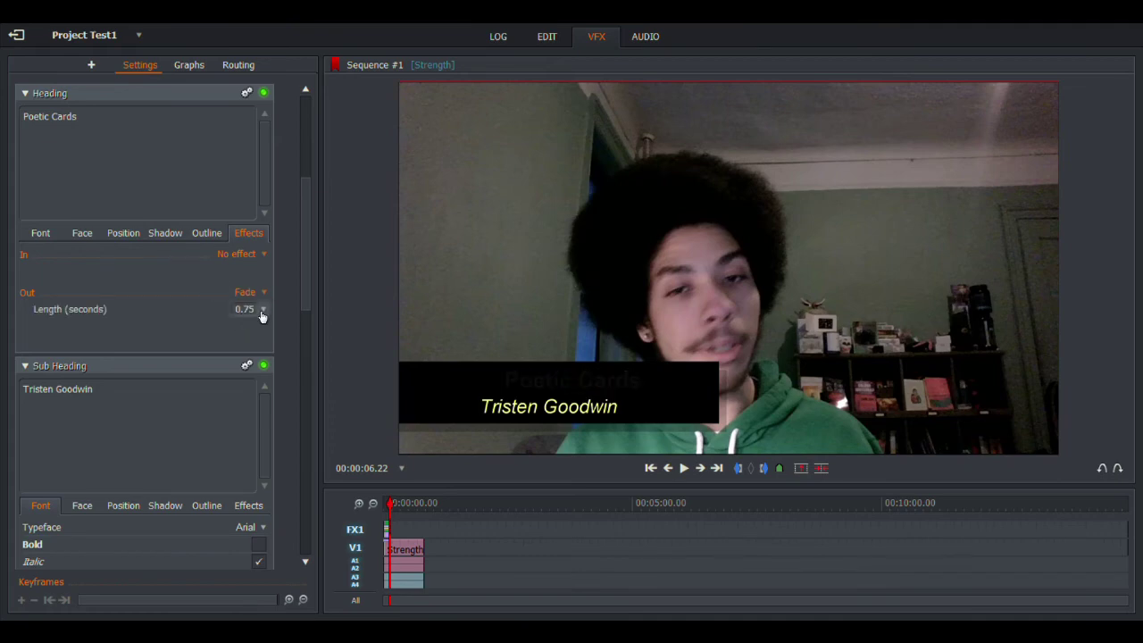
click(264, 310)
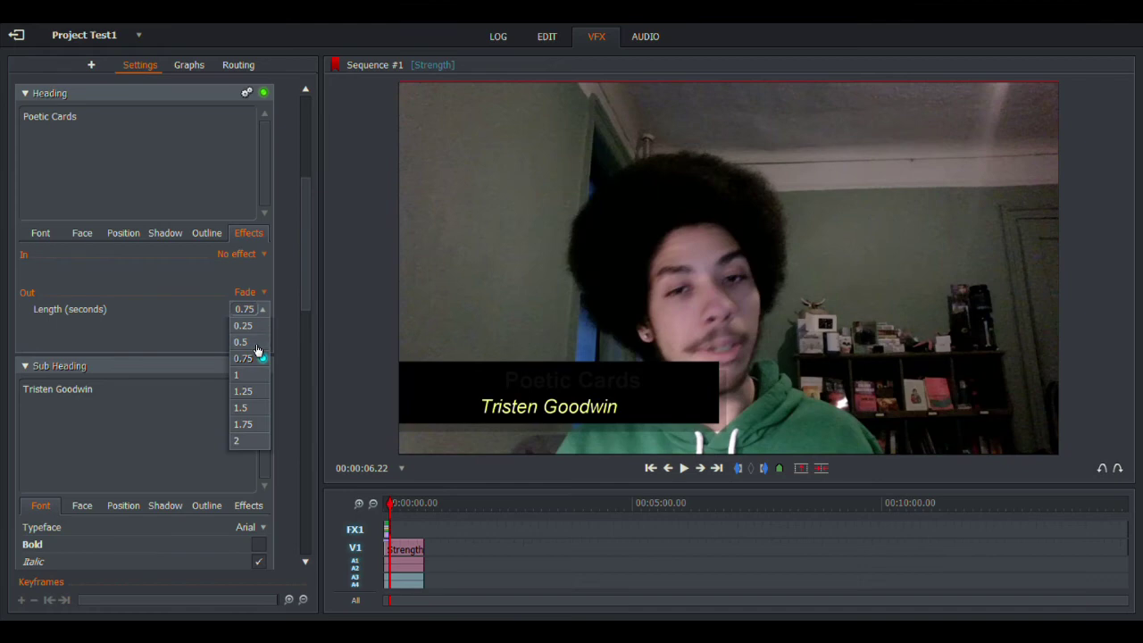
click(255, 342)
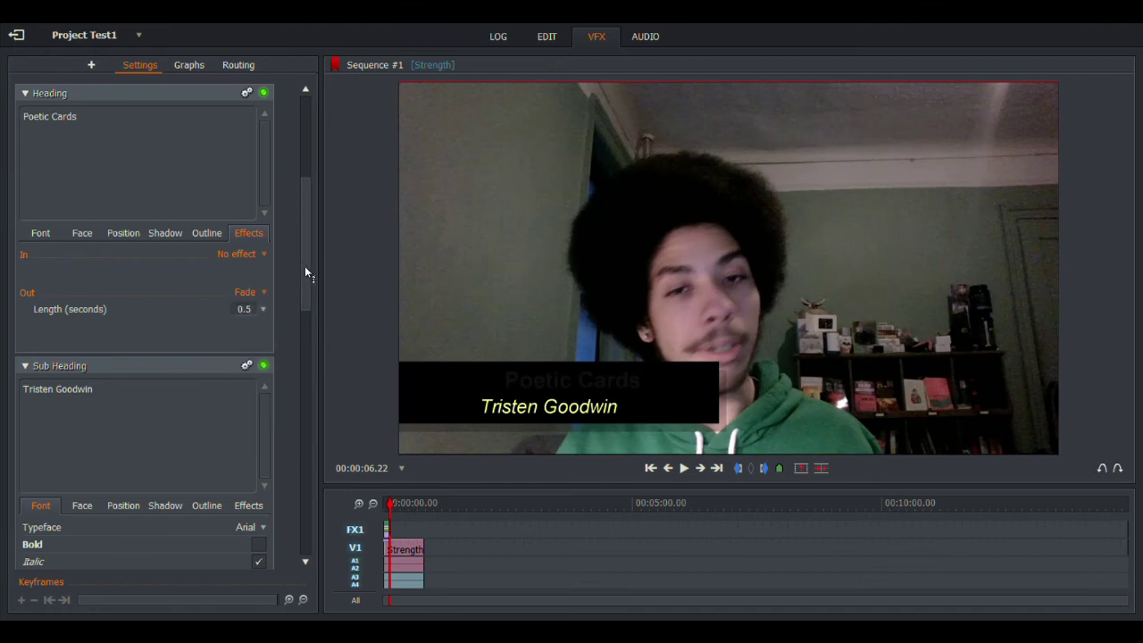
Step: Give the sub heading a Fade out effect with 0.5 s length
drag(305, 266, 308, 291)
click(242, 403)
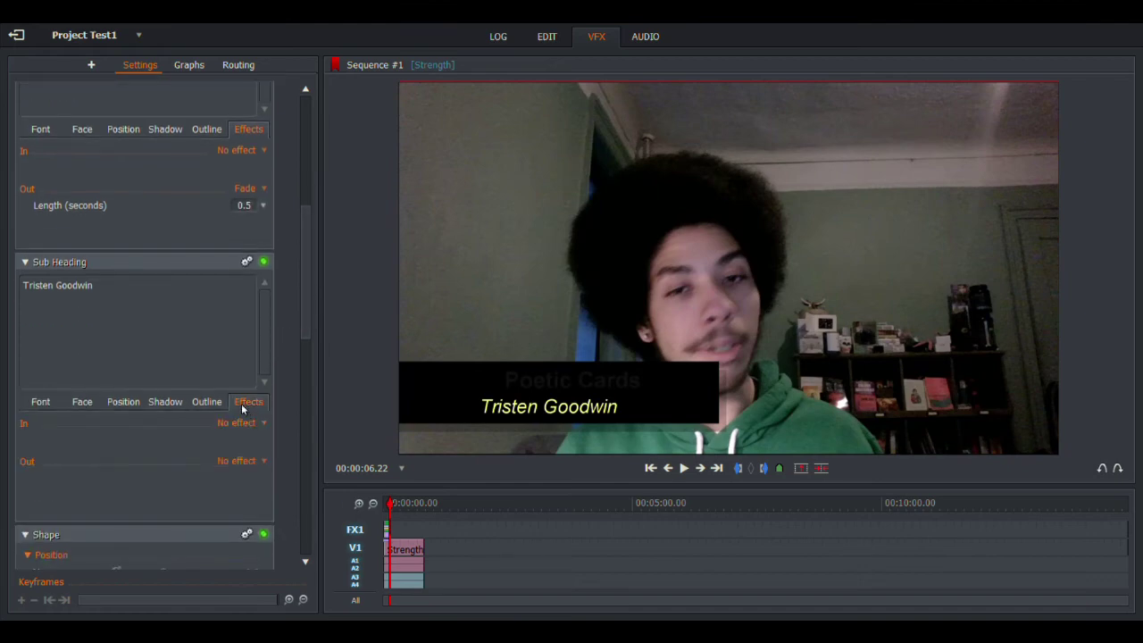
click(244, 464)
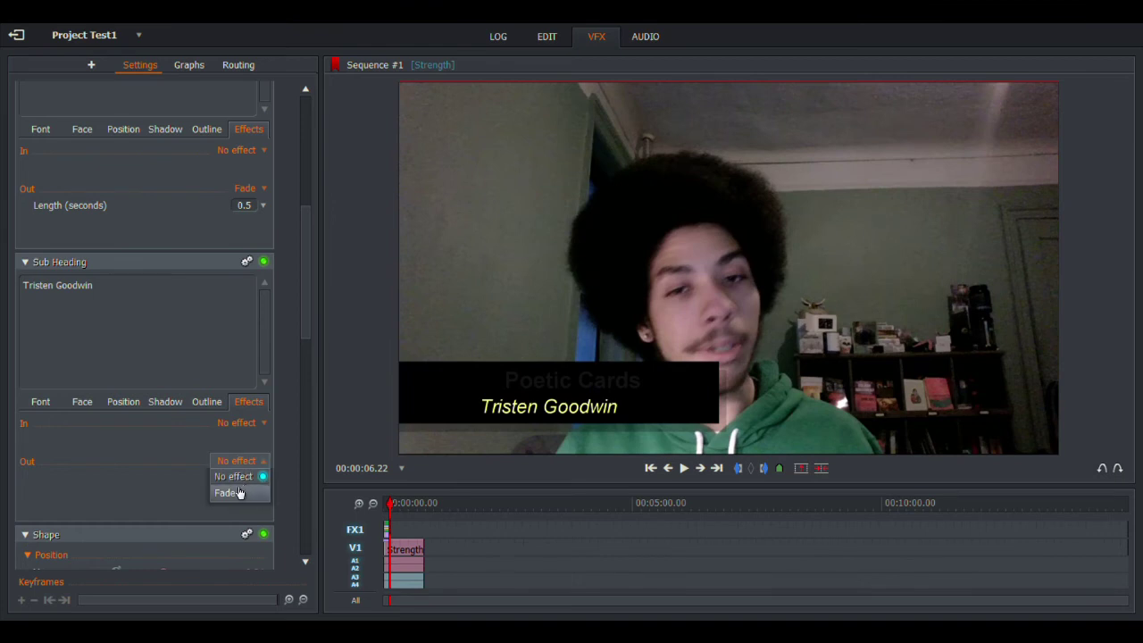
click(242, 492)
click(262, 480)
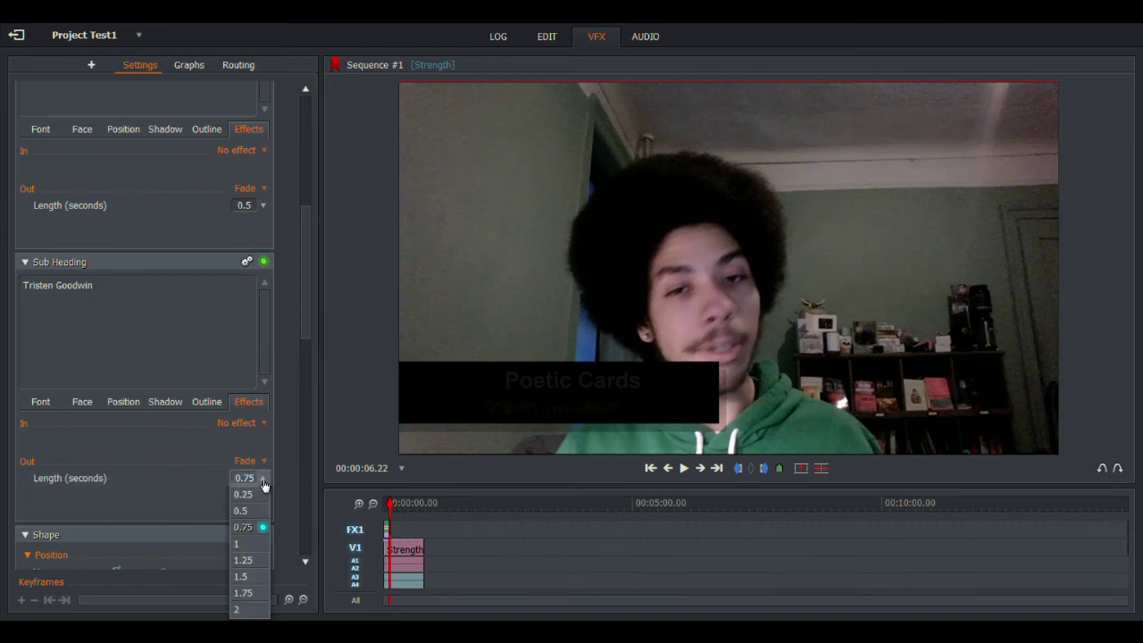
click(251, 514)
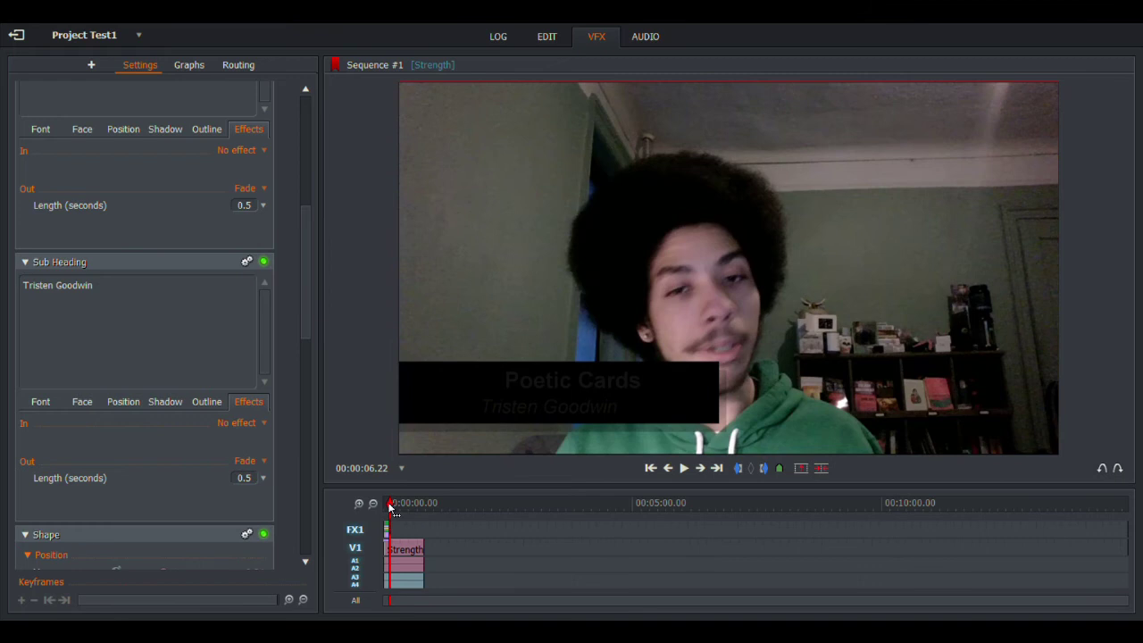
Step: Play back the end of the title to preview both fade-outs
drag(391, 507, 389, 508)
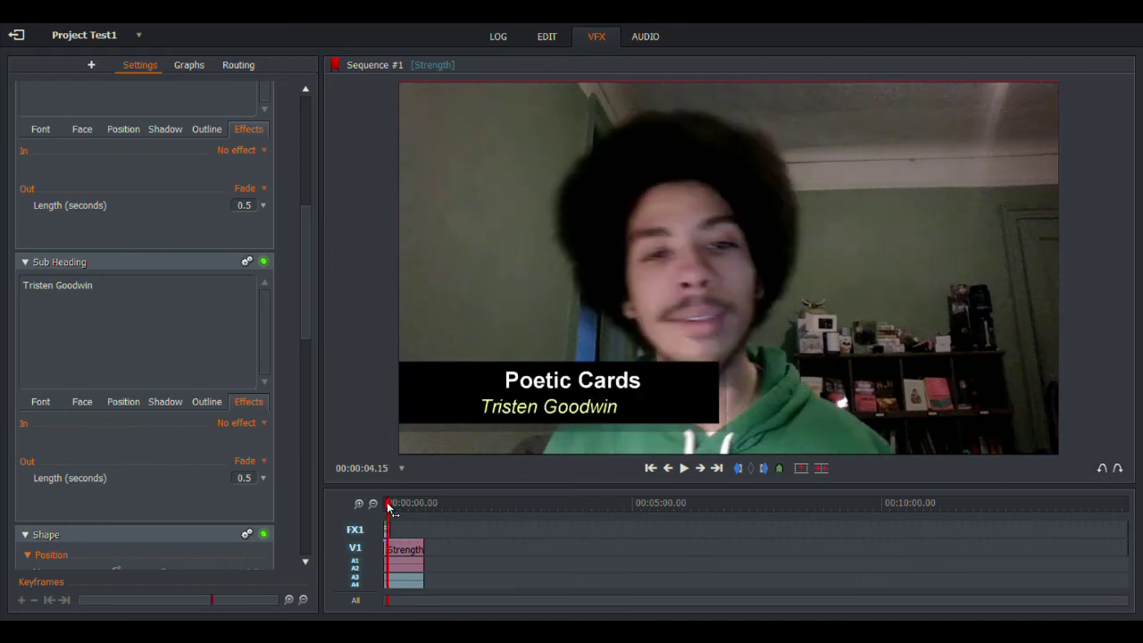
key(space)
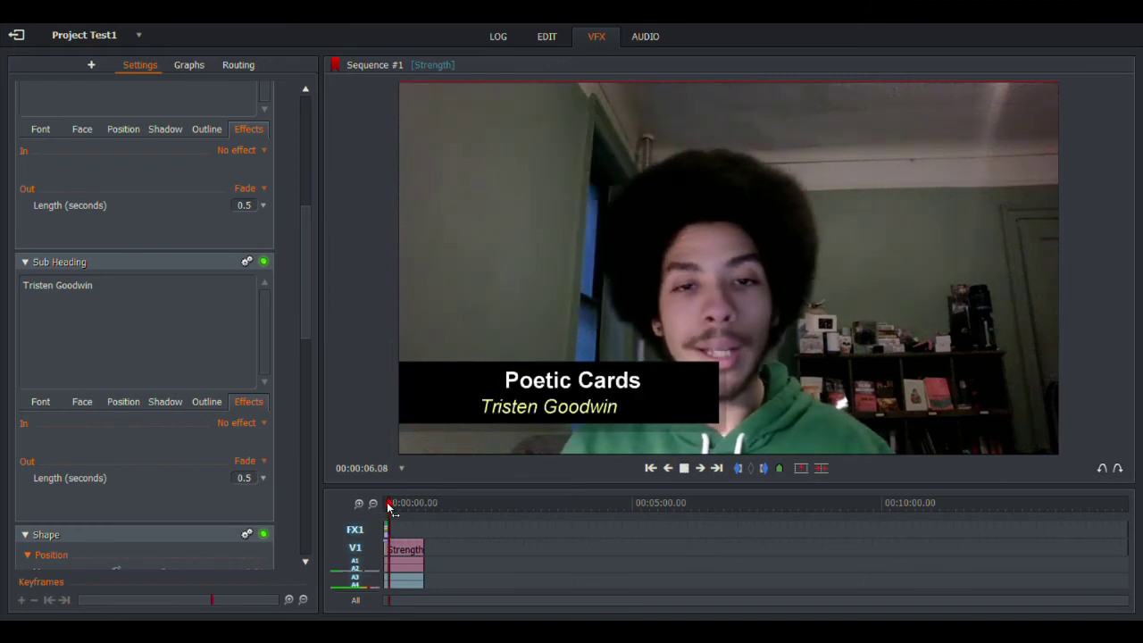
key(space)
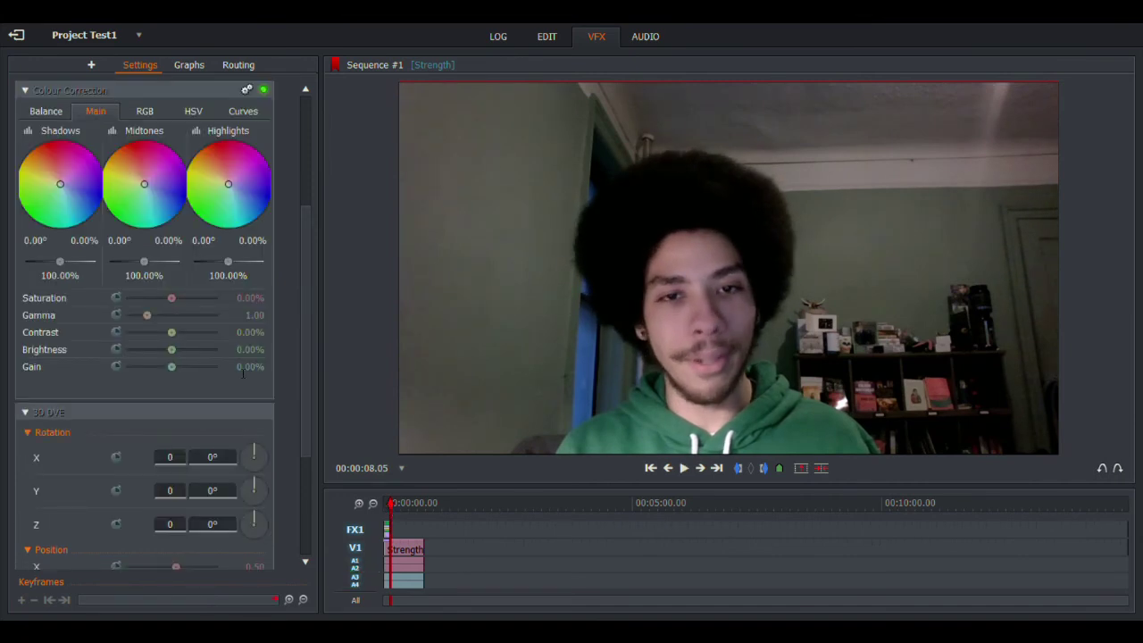
drag(311, 359, 314, 213)
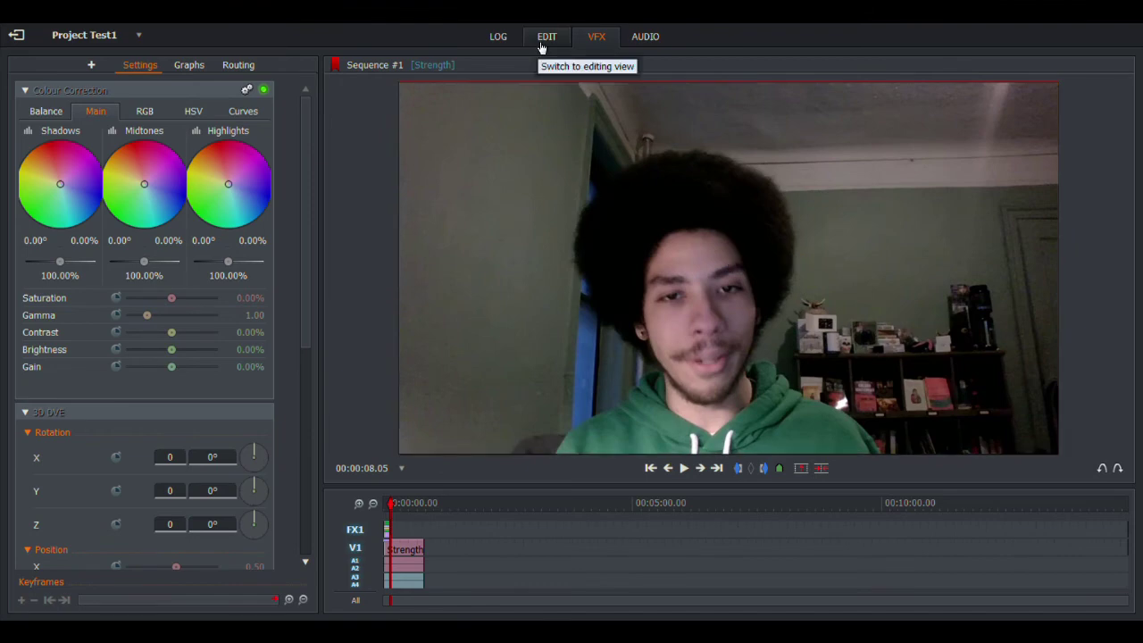
click(647, 41)
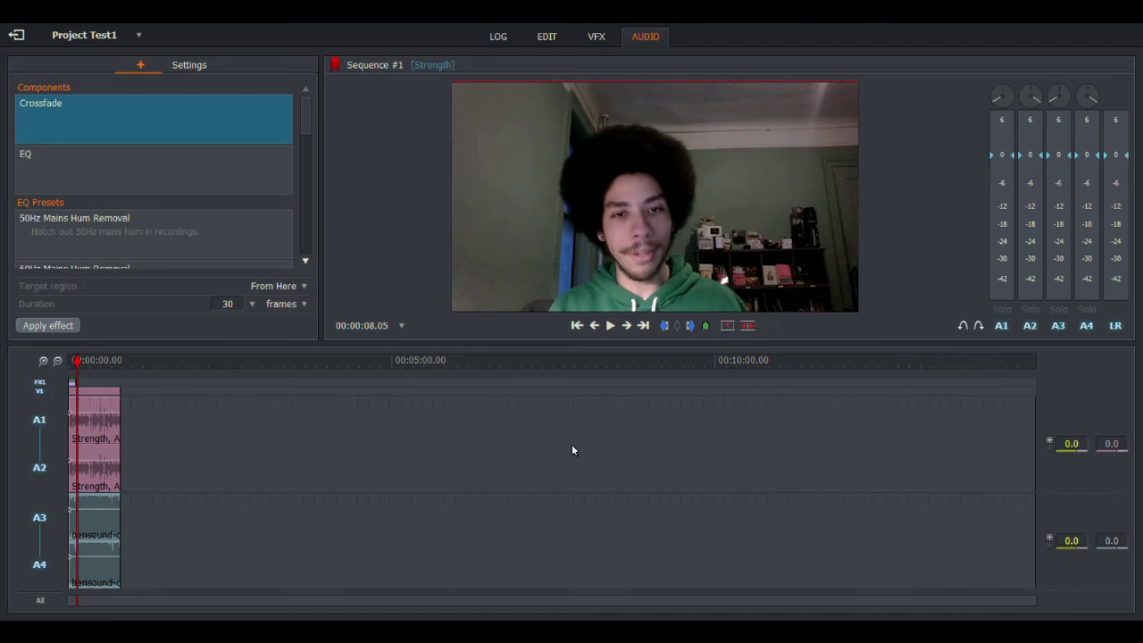
Step: Mute tracks A1 and A2 and play the music alone from the sequence start
click(1004, 332)
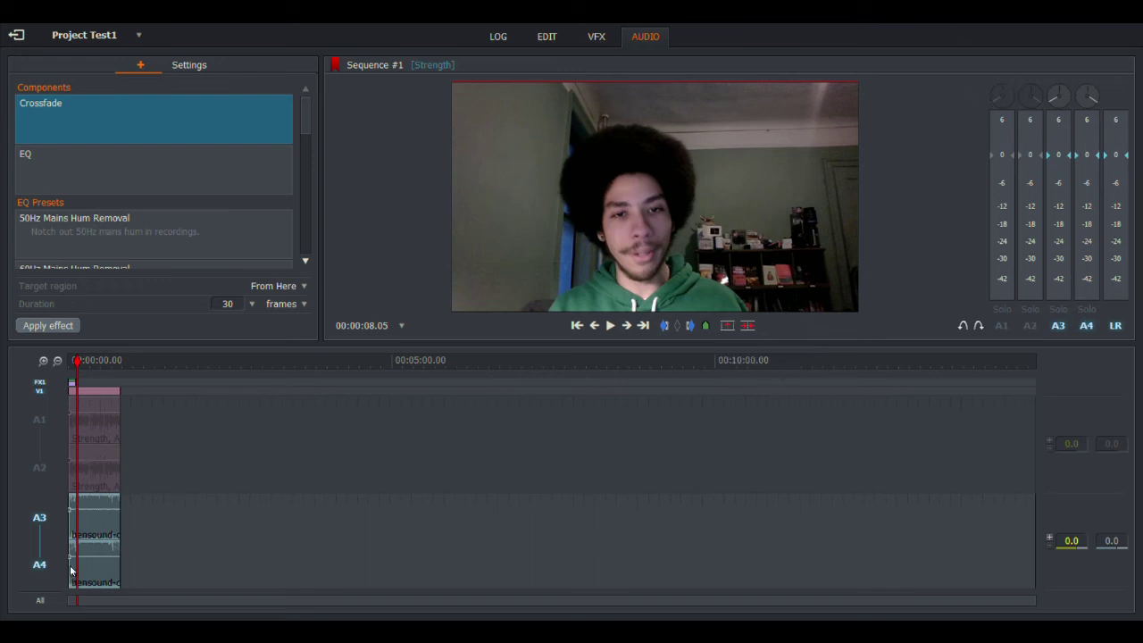
click(71, 376)
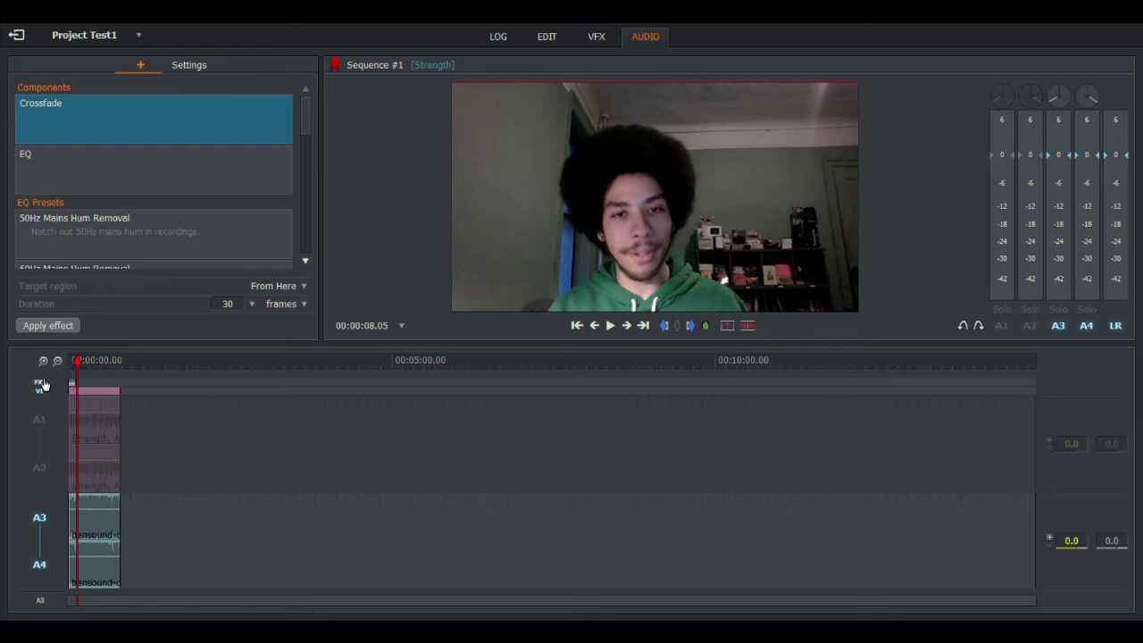
click(612, 327)
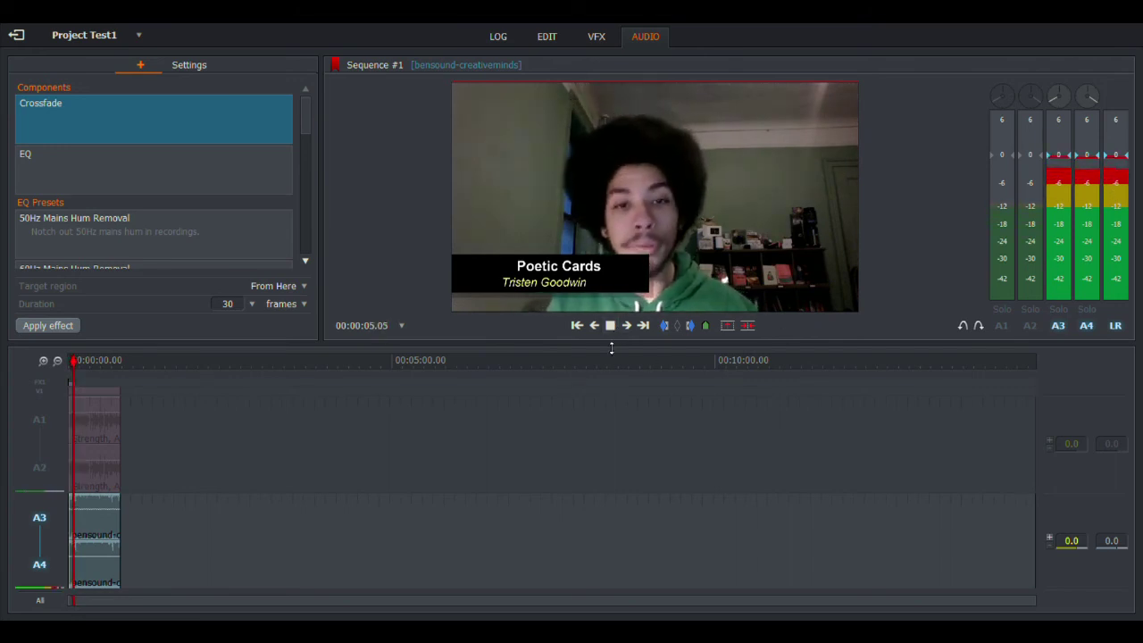
click(612, 329)
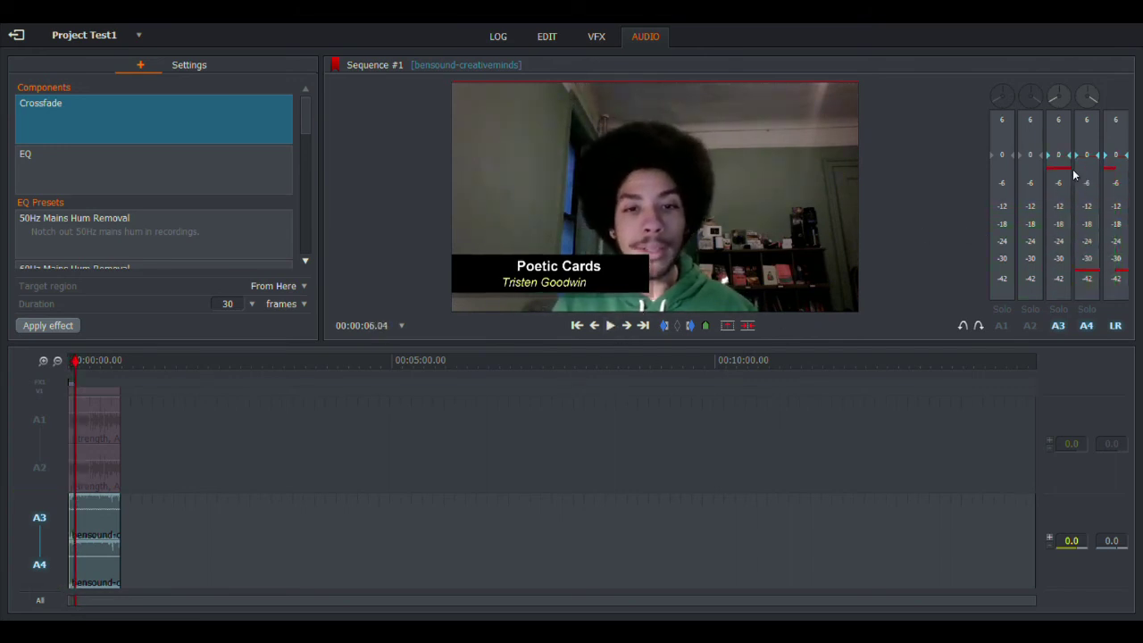
Step: Lower the A3 fader to about -24 dB and the A4 fader to about -30 dB
drag(1060, 167, 1072, 217)
drag(1098, 158, 1088, 232)
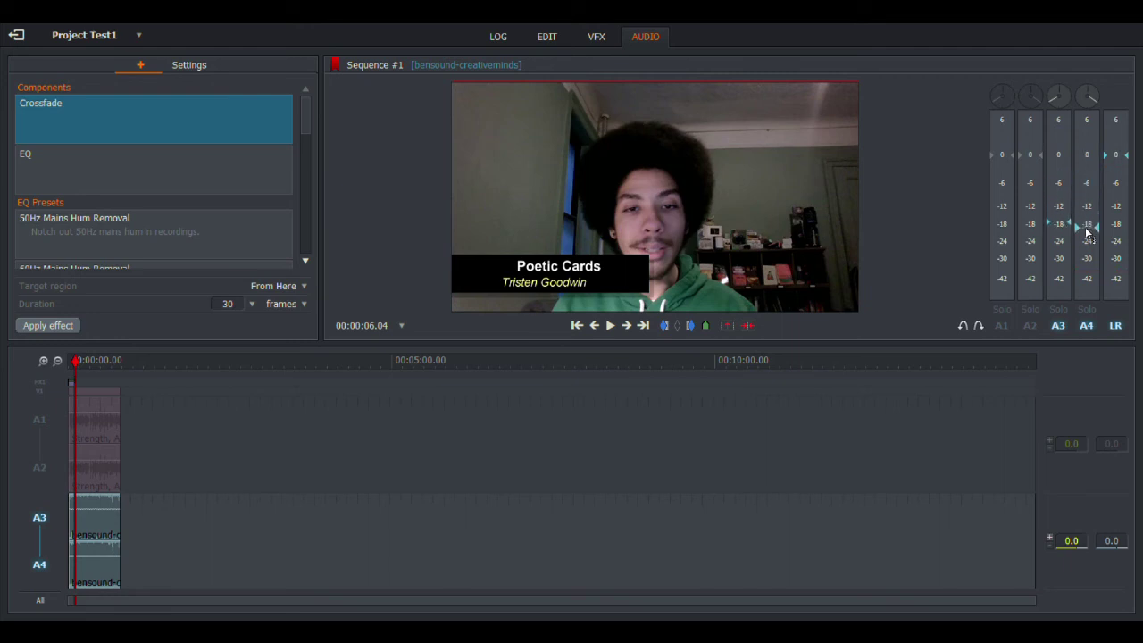
click(616, 330)
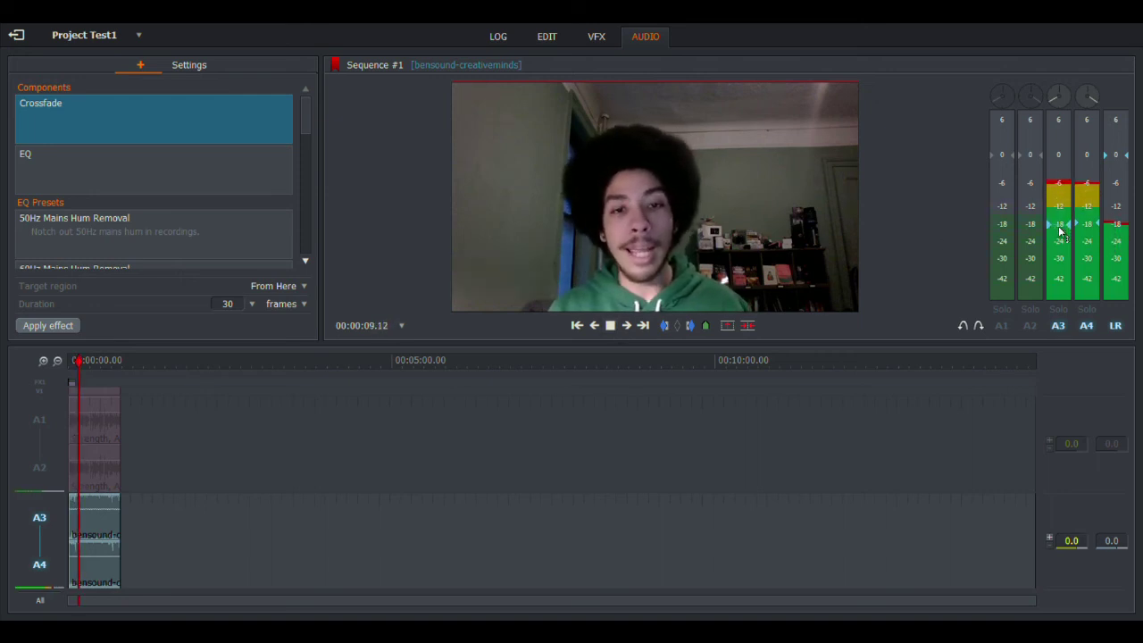
drag(1058, 225, 1061, 245)
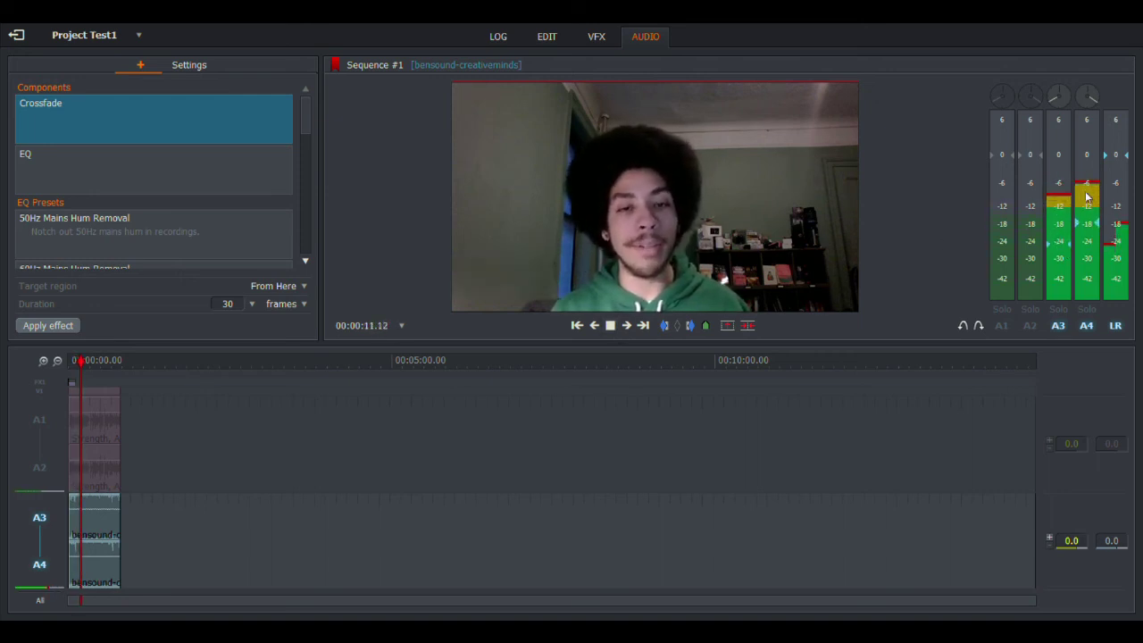
mouse_move(1090, 225)
mouse_down()
mouse_move(1091, 265)
mouse_move(1058, 270)
mouse_up()
Step: Unmute A1 and A2 and play the full mix, stopping at 00:00:27.01
click(39, 455)
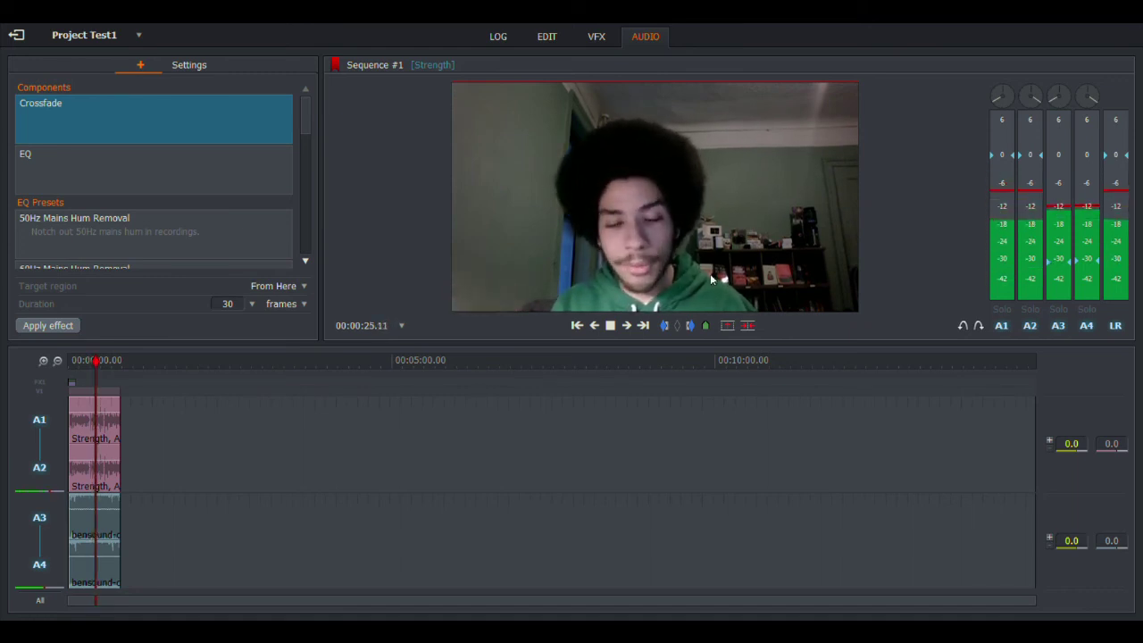
click(614, 326)
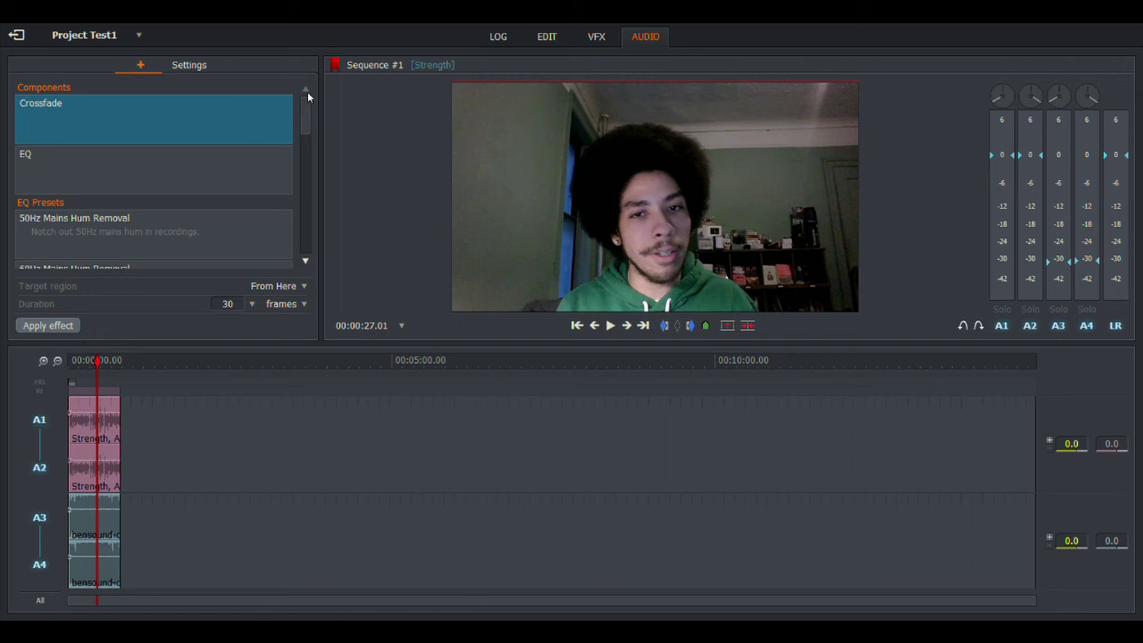
Step: Re-enable the FX1 and V1 tracks in the EDIT workspace
click(552, 39)
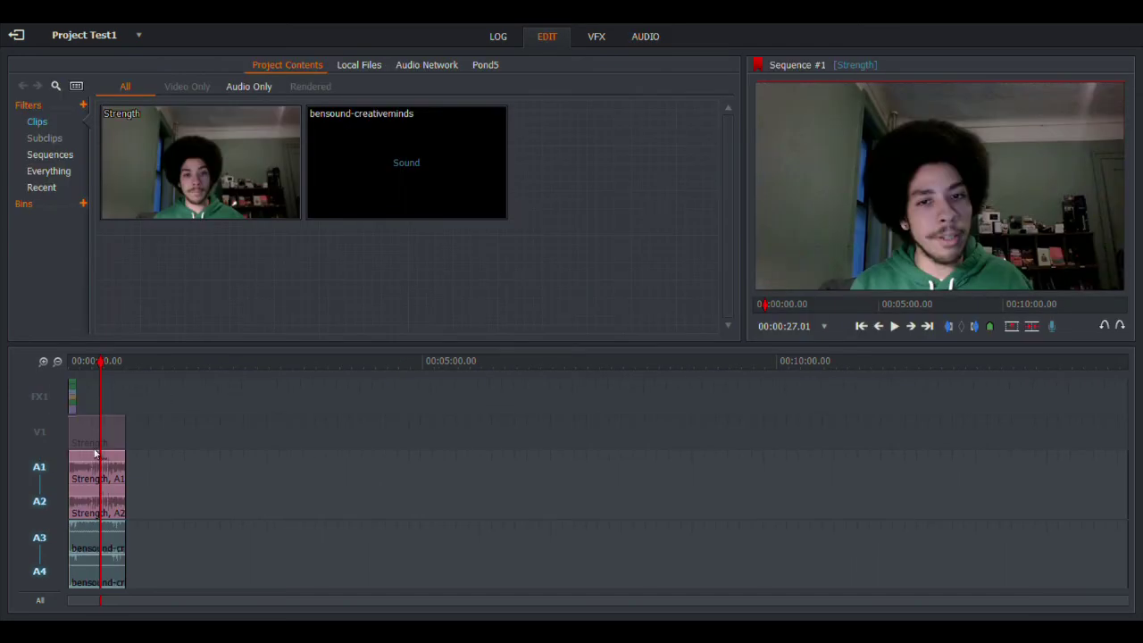
click(41, 397)
click(41, 432)
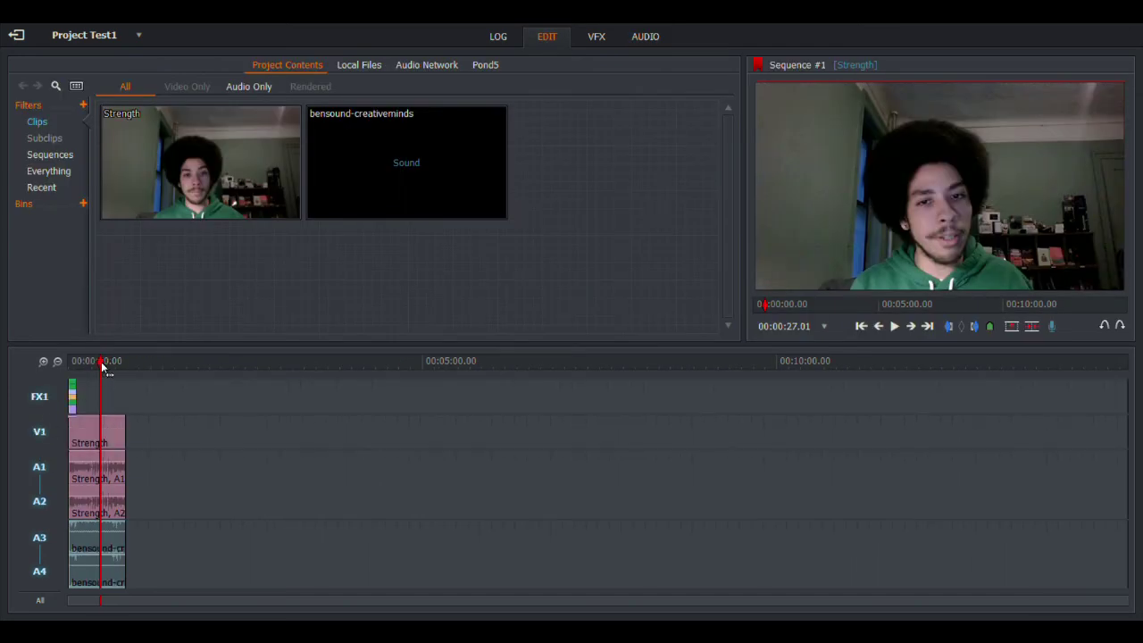
Step: From the sequence start, choose Export > H.264/MP4 (Free) for Sequence #1
drag(102, 367, 66, 366)
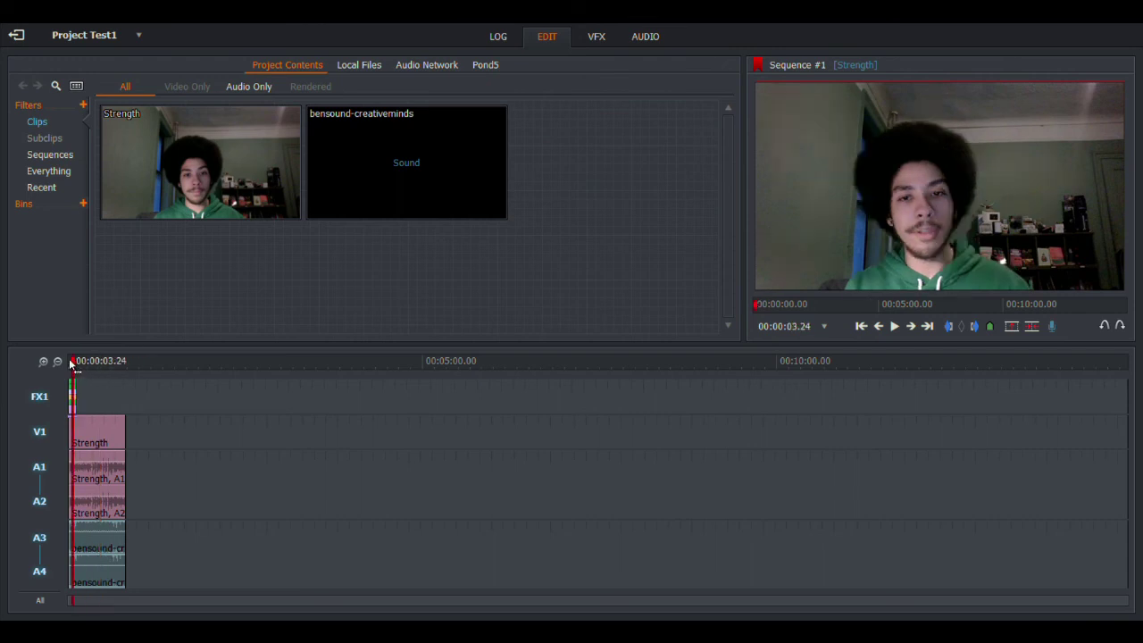
right_click(92, 441)
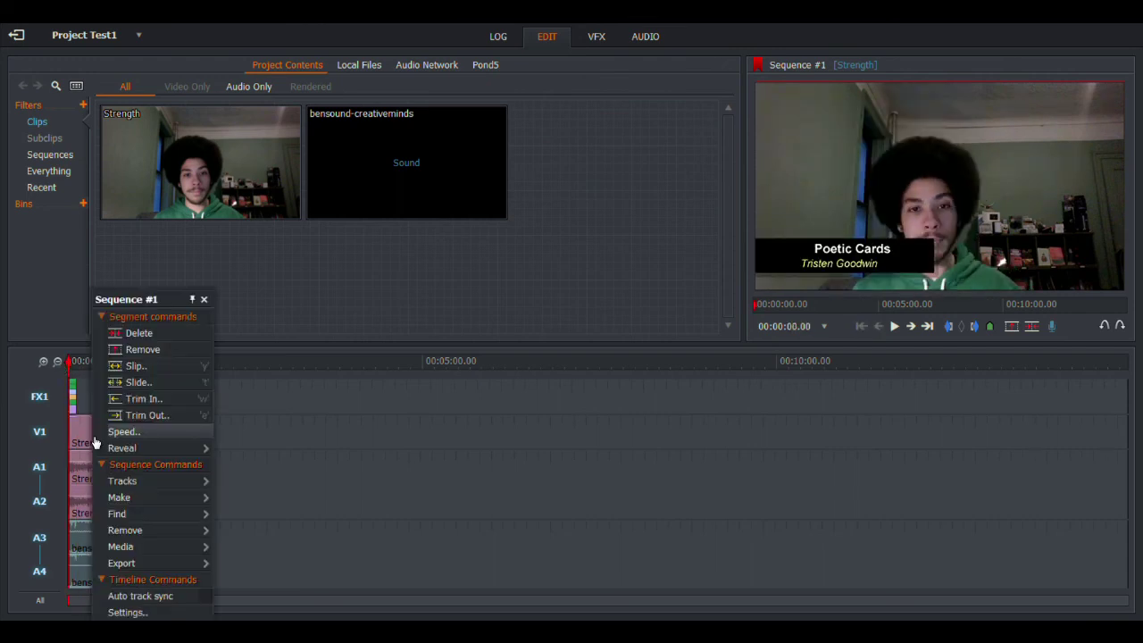
mouse_move(153, 568)
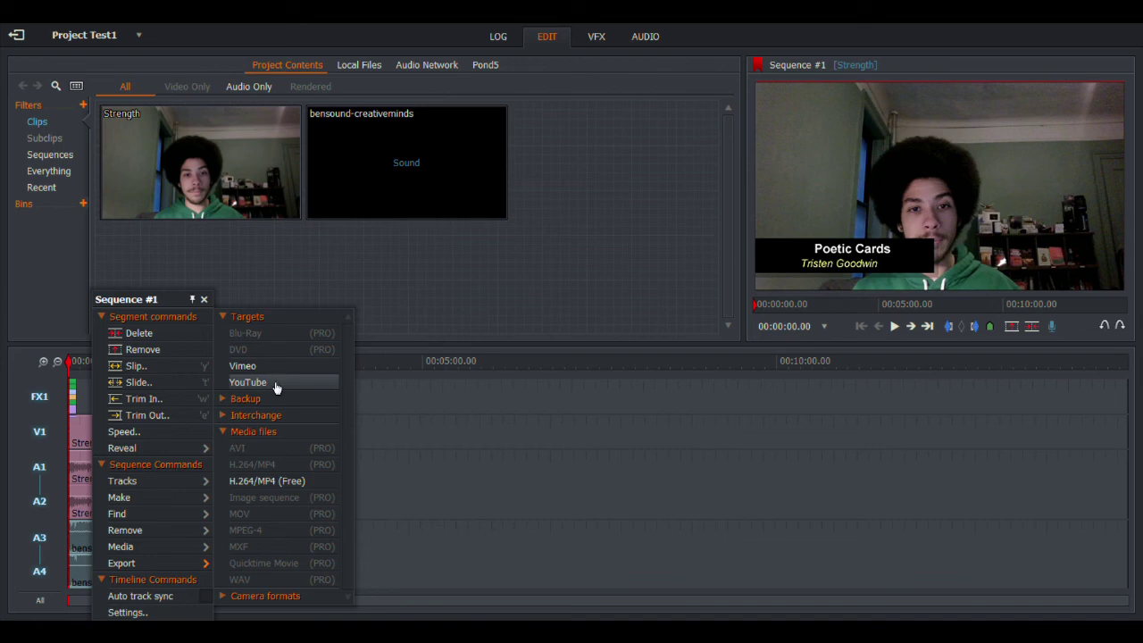
click(319, 483)
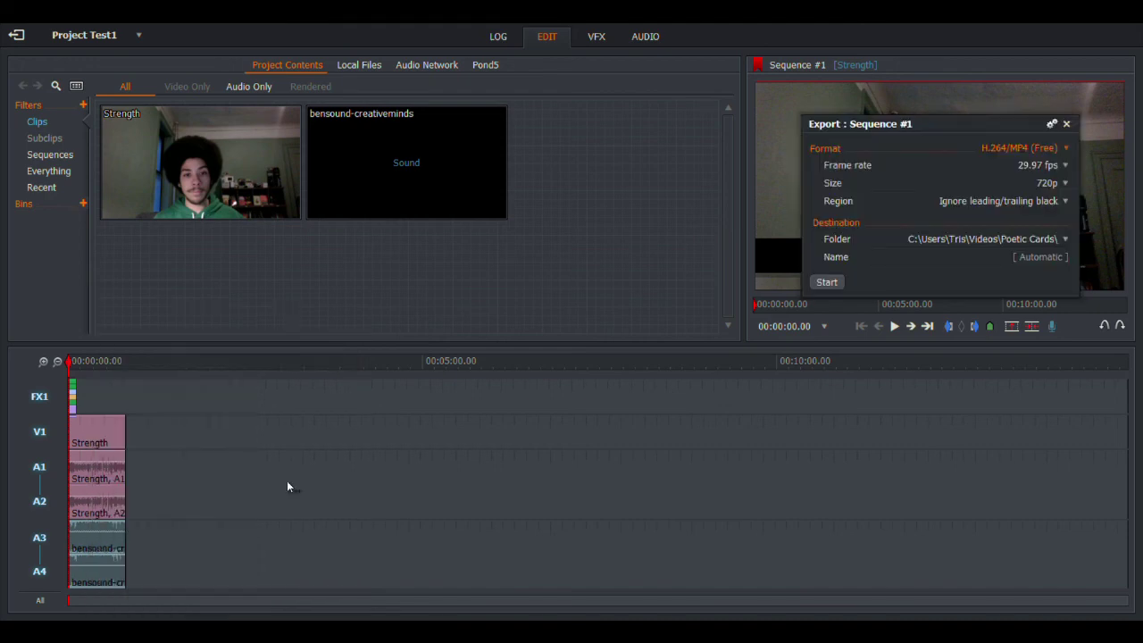
Step: Keep the output size at 720p and start the H.264/MP4 export
click(1060, 188)
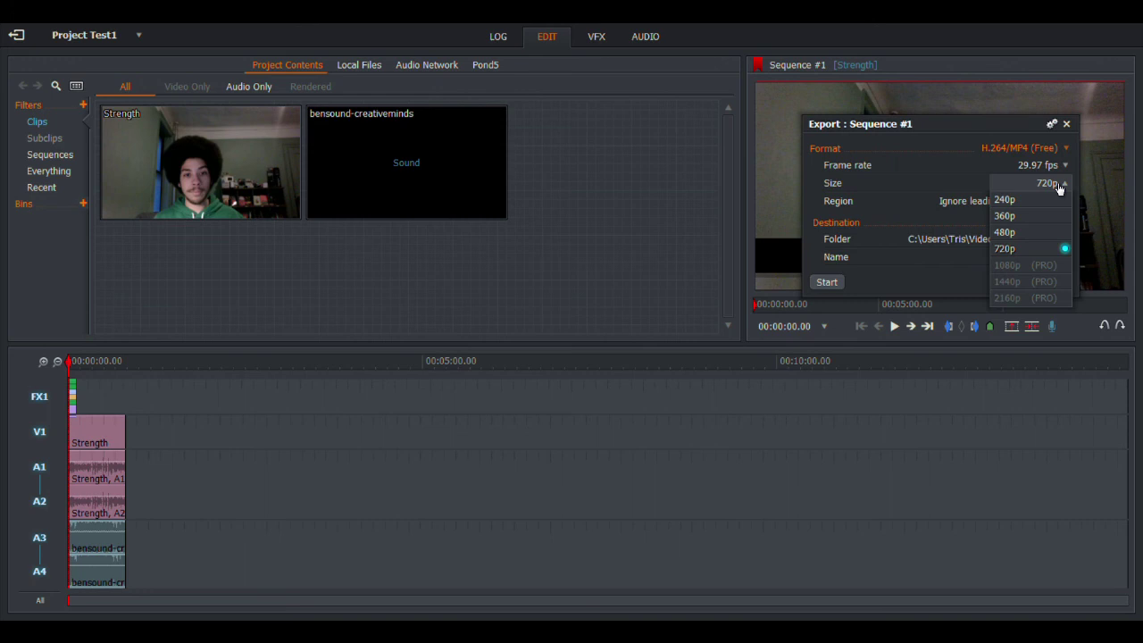
click(1059, 185)
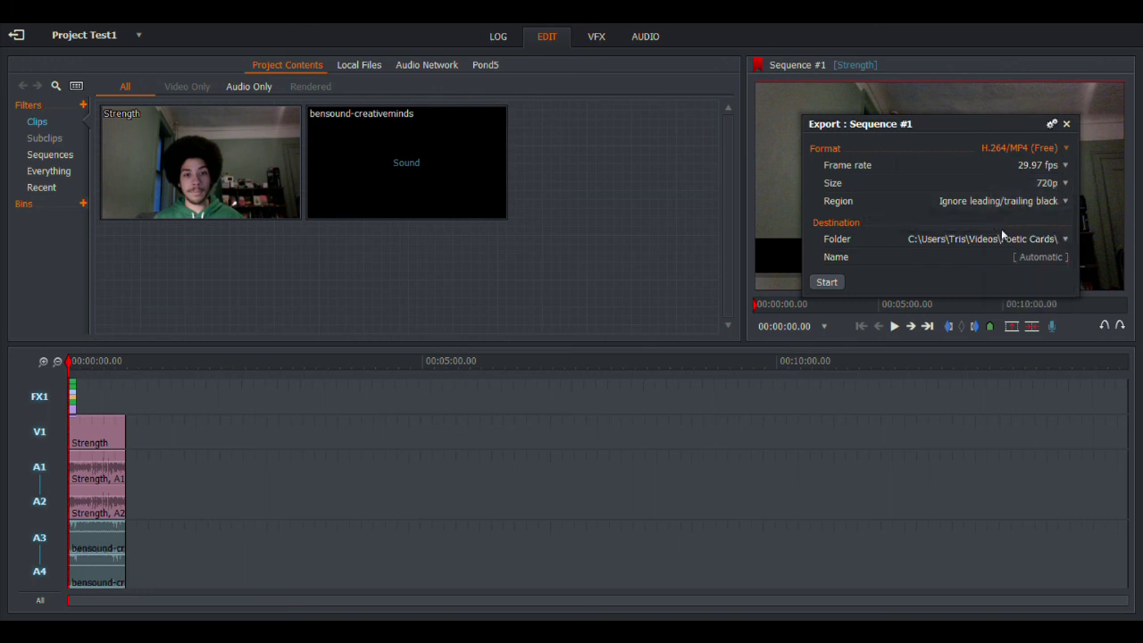
click(827, 283)
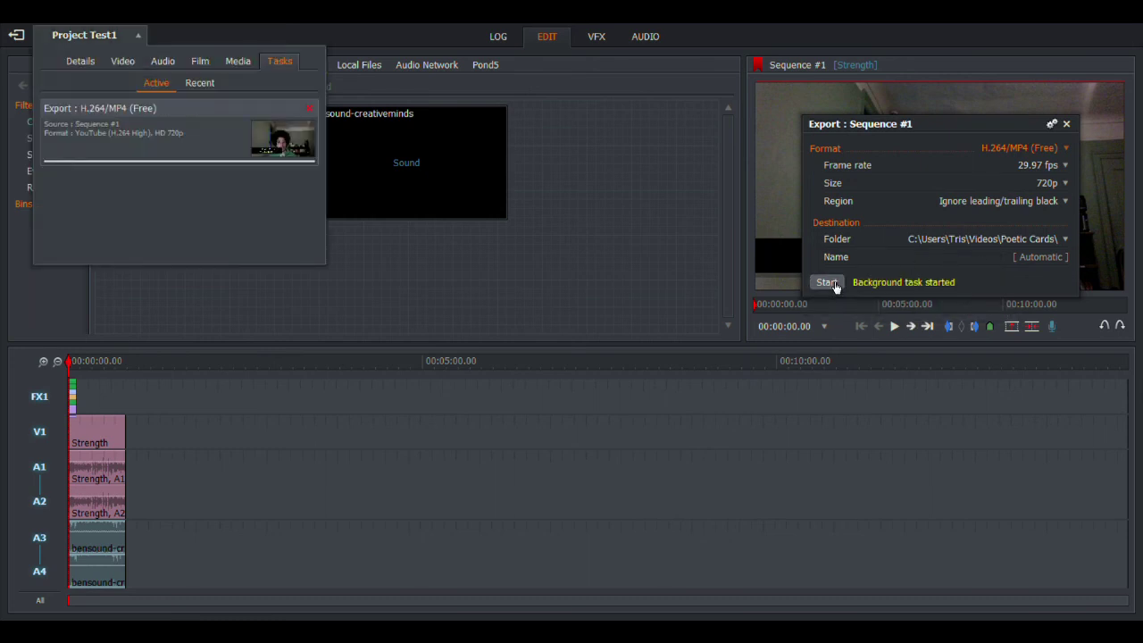